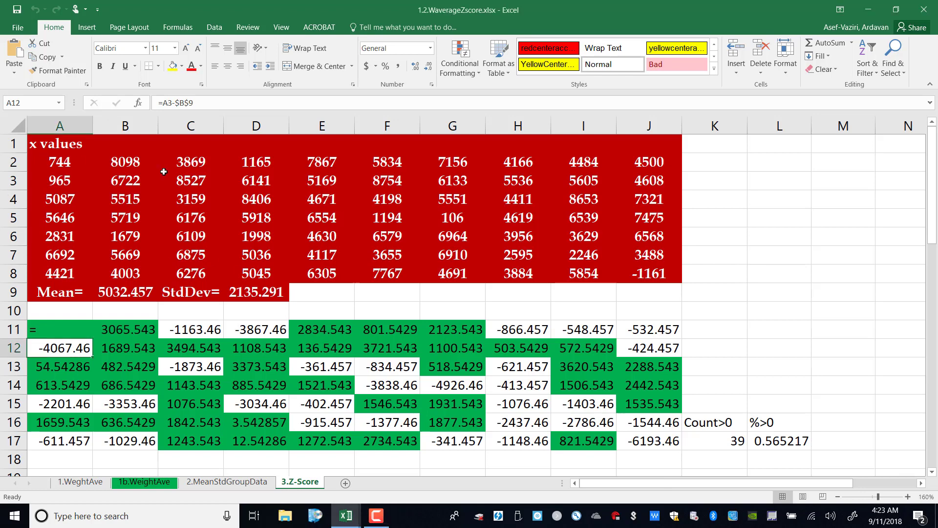
Recalculate the sheet to generate new random x values, and select the x values in A2:J8
drag(669, 279, 178, 252)
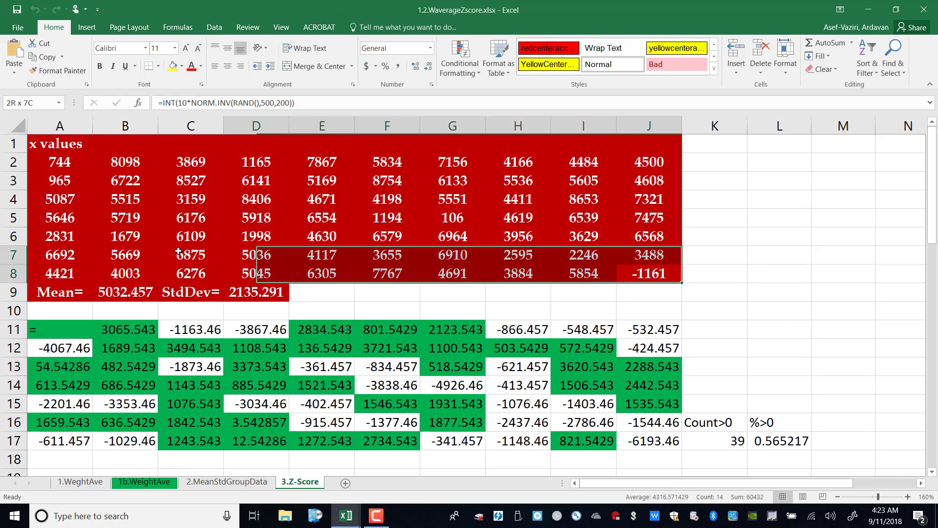
click(730, 268)
key(F9)
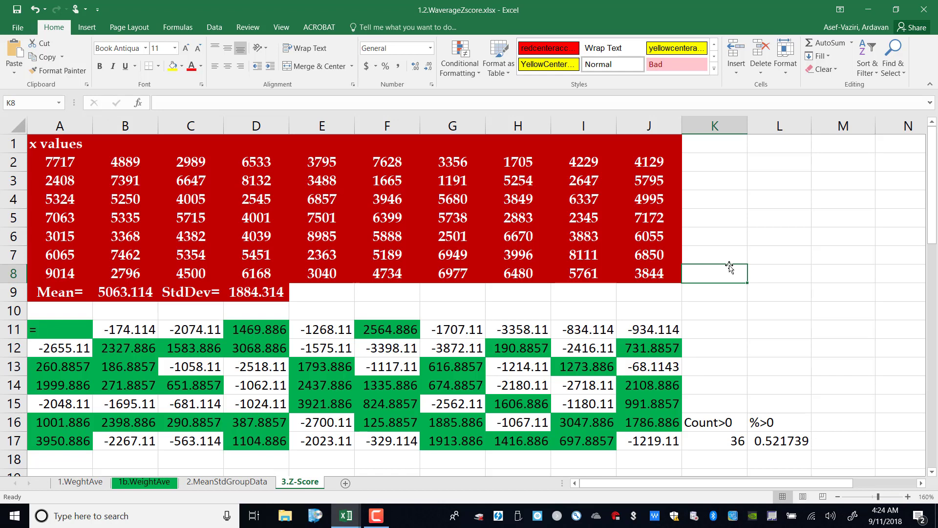
mouse_move(49, 161)
mouse_down()
mouse_move(215, 200)
mouse_move(638, 273)
mouse_up()
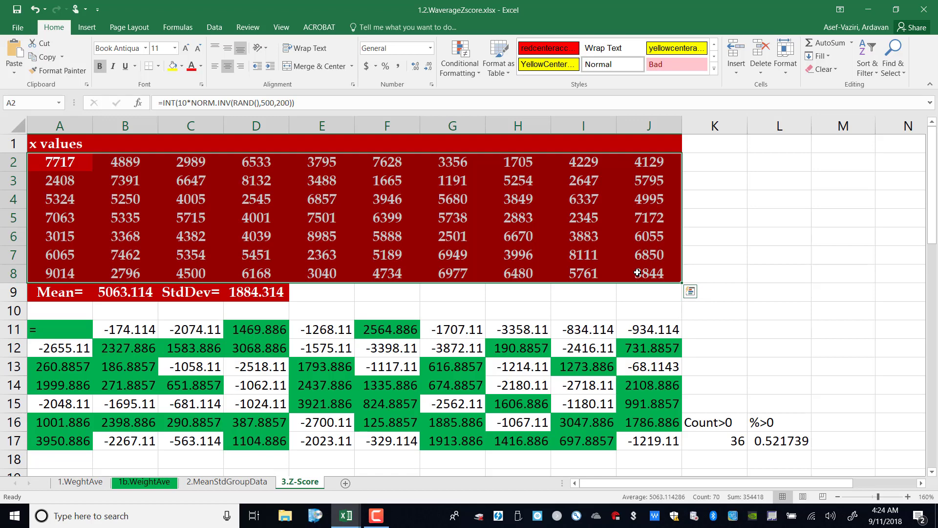
Complete the formula in A11 as =A2-$B$9, subtracting the mean from the first x value with an absolute reference
click(50, 326)
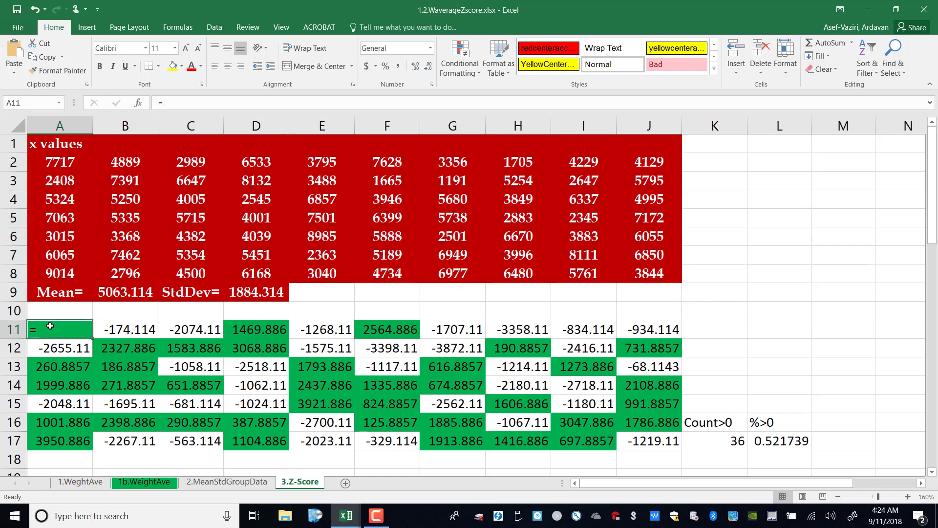
double_click(50, 326)
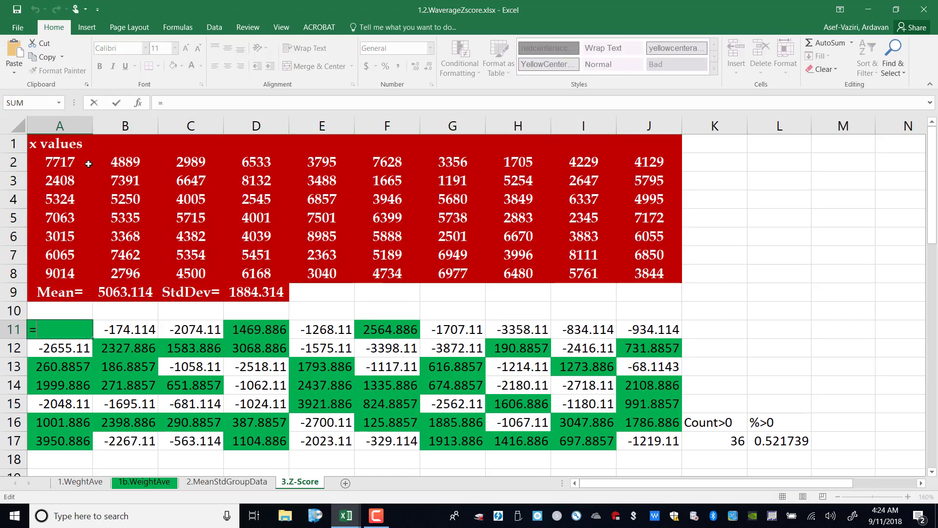
click(54, 163)
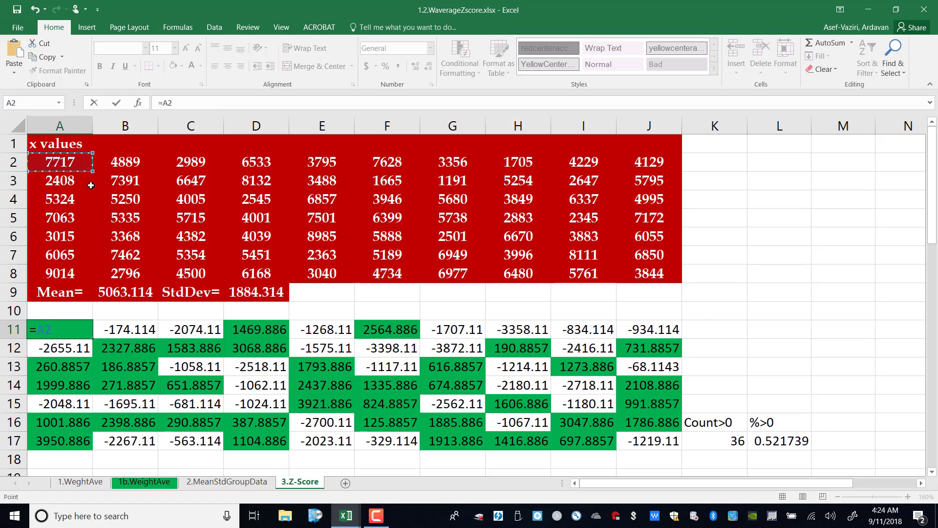
text(-)
click(122, 290)
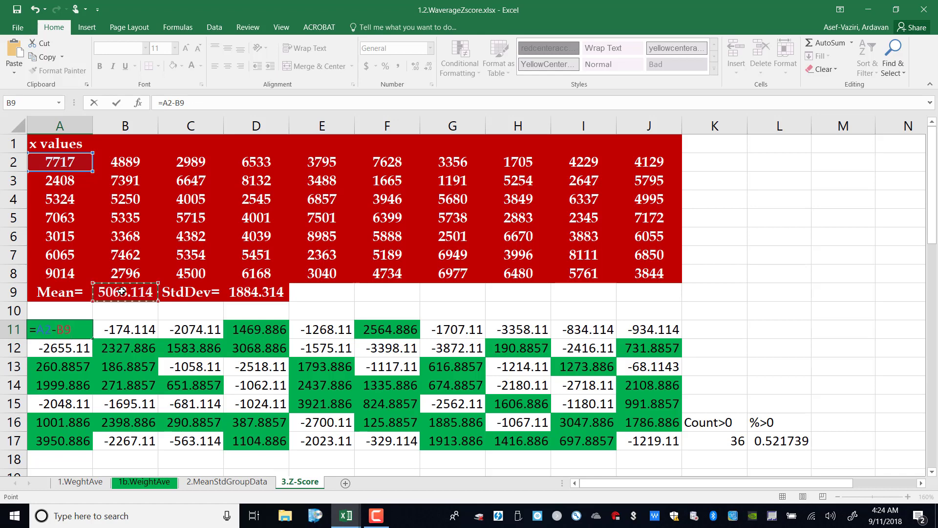
key(F4)
key(Return)
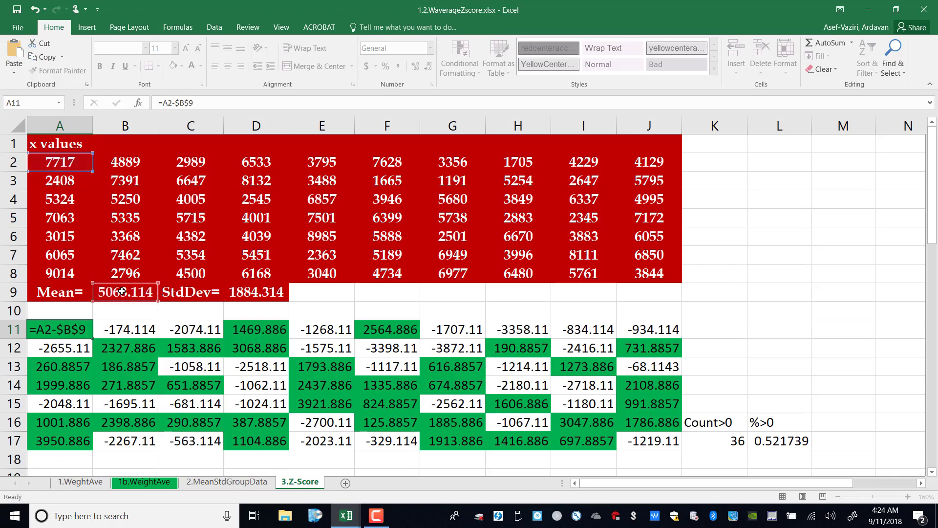
Review the deviation formula in A11 and fill it across the range A11:J17
click(83, 332)
double_click(83, 333)
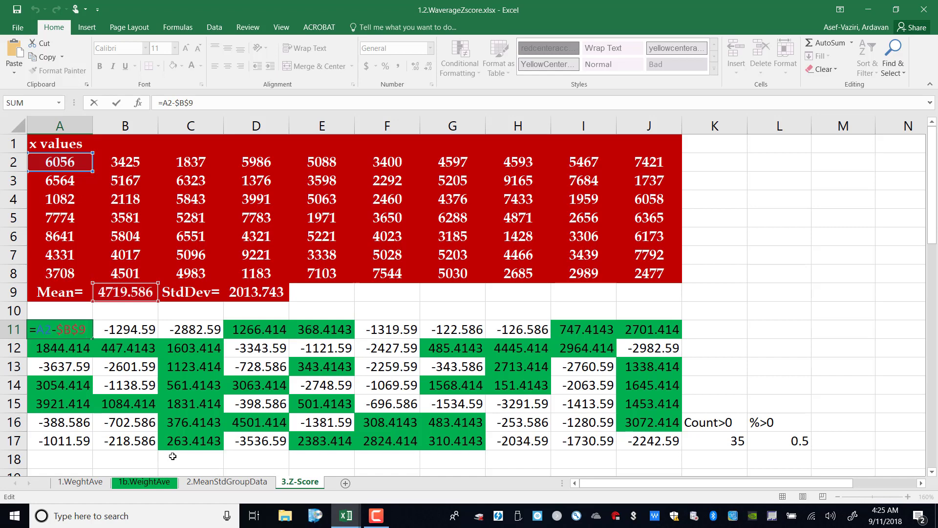
key(ctrl+Return)
drag(92, 339, 689, 442)
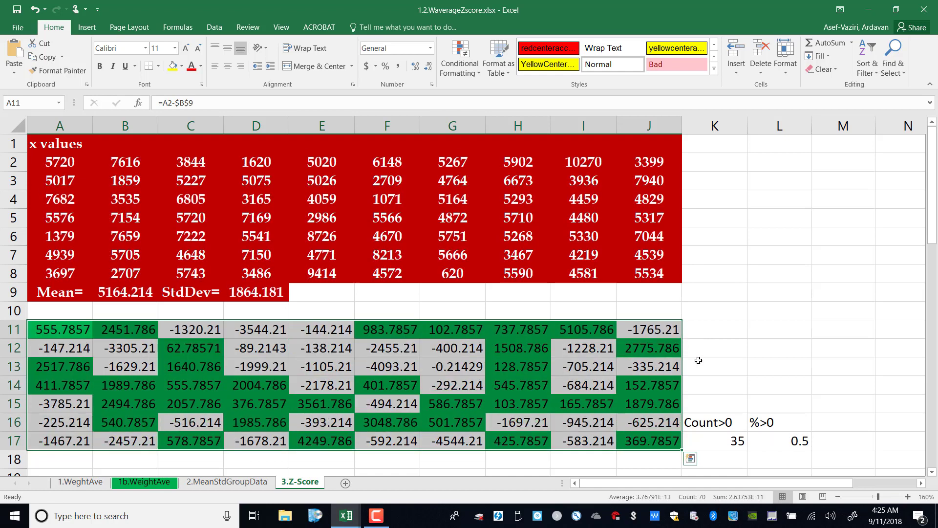
Clear the conditional formatting rules from the deviation cells A11:J17
drag(59, 329, 670, 441)
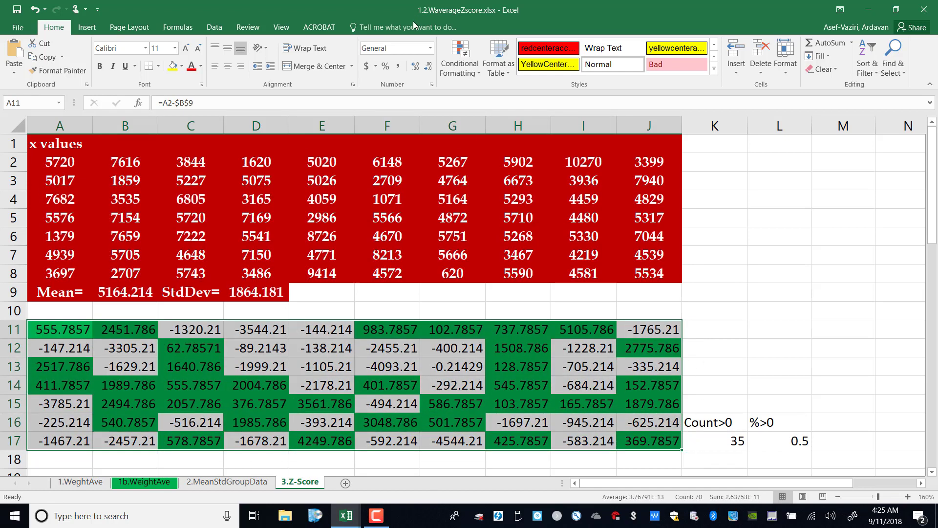
click(478, 76)
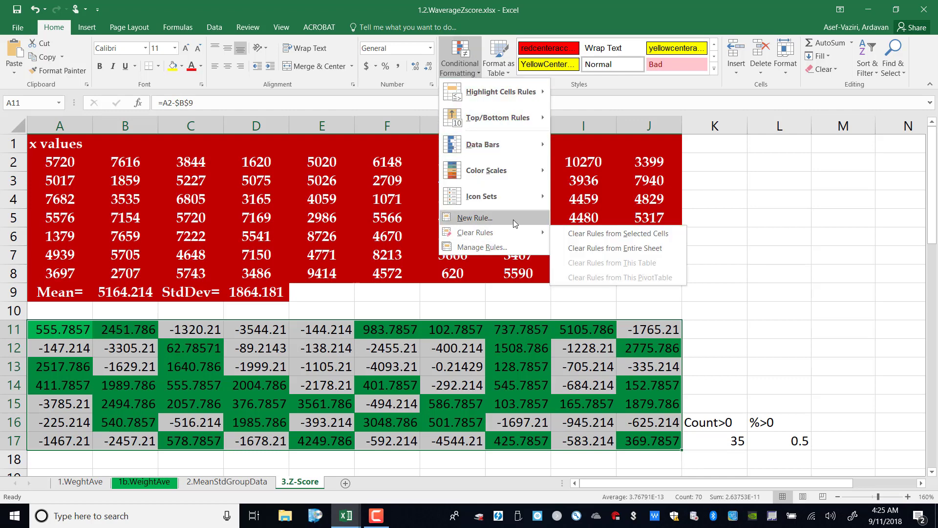
mouse_move(513, 233)
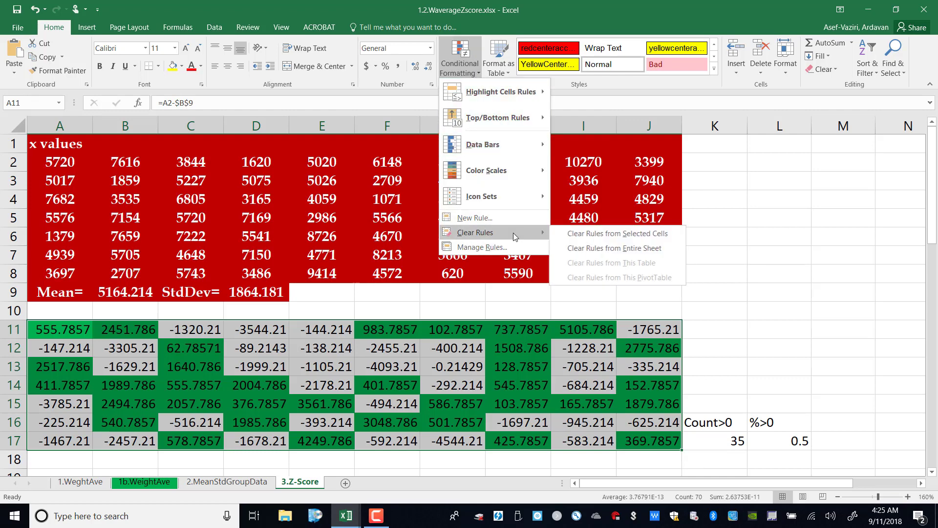
click(591, 234)
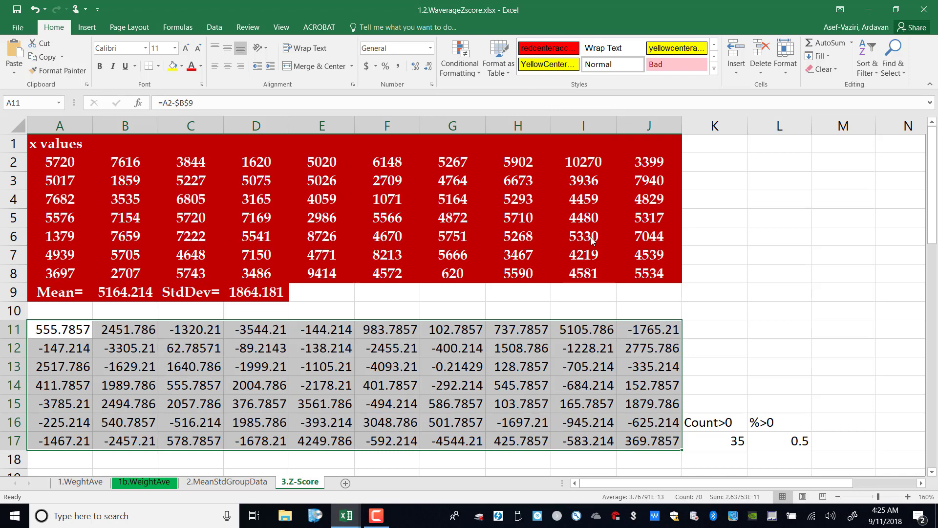
Add a Greater Than 0 conditional formatting rule to A11 using Green Fill with Dark Green Text
click(72, 331)
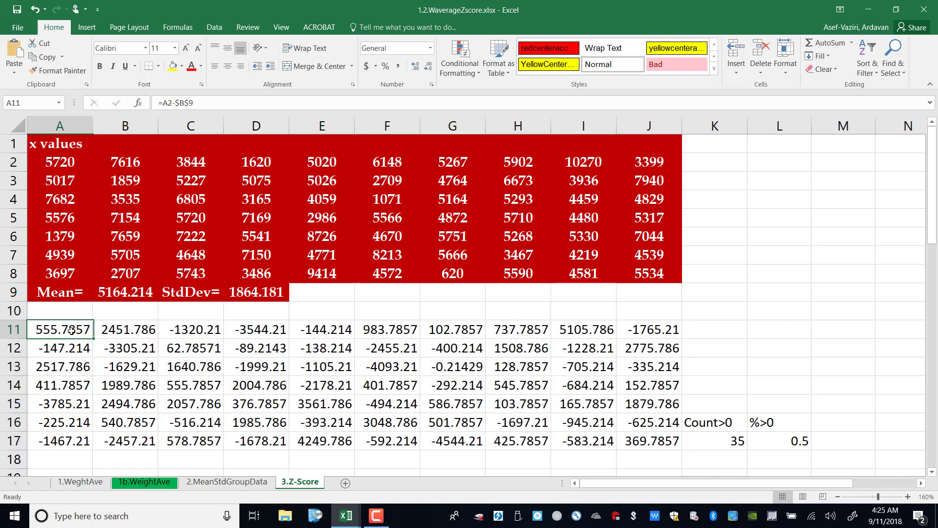
click(463, 72)
mouse_move(503, 95)
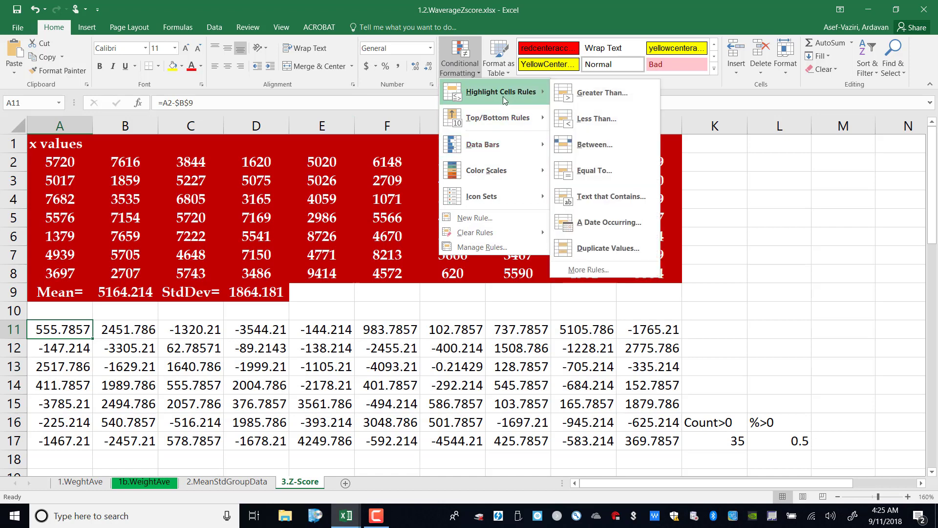
click(589, 92)
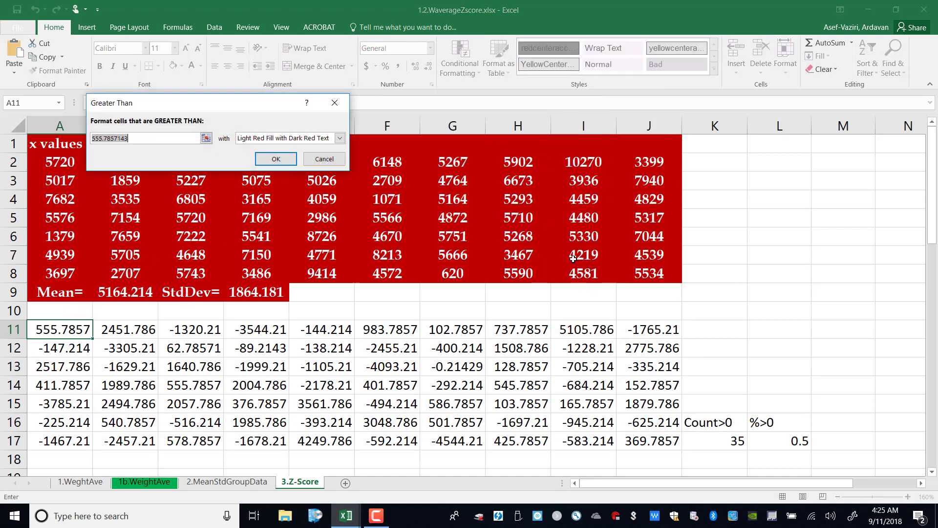
text(0)
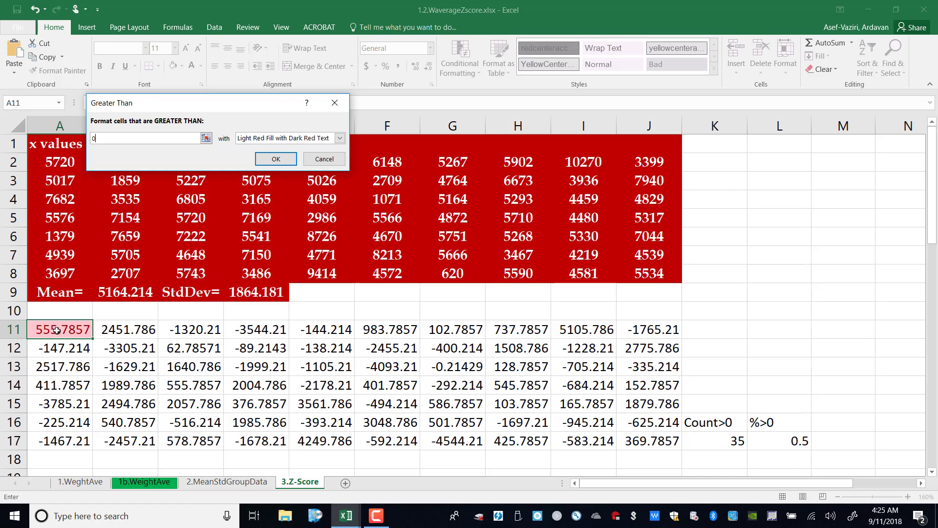
click(340, 139)
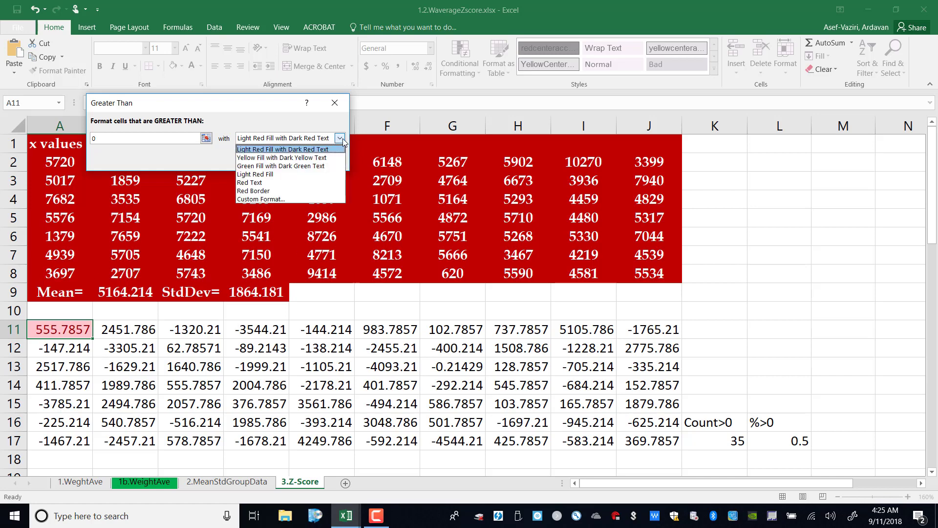
click(280, 166)
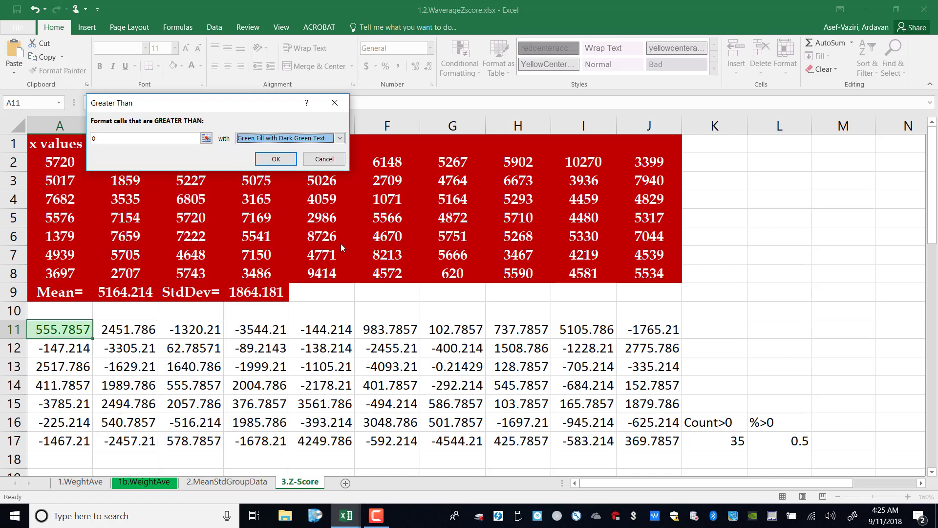
key(Return)
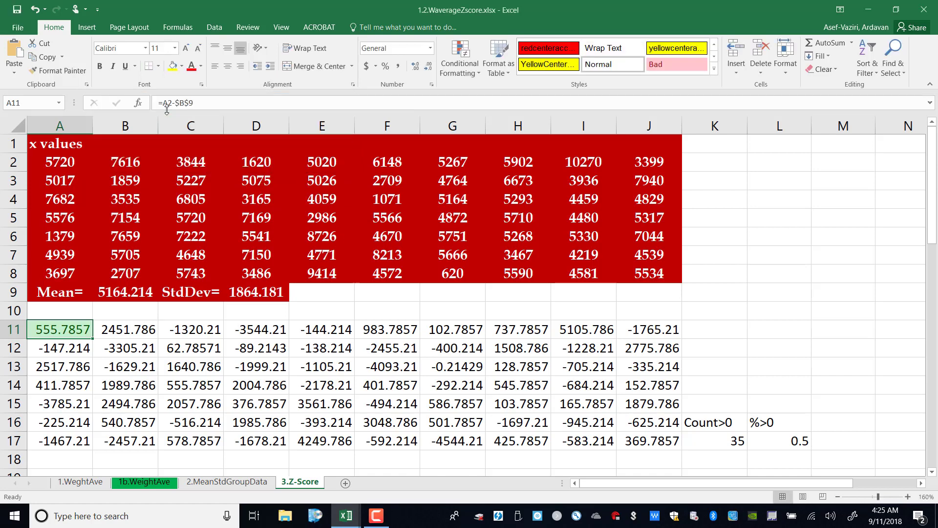
Copy the formatting of A11 onto A11:J17 with Format Painter, and recalculate the sheet to test the highlighting
click(33, 74)
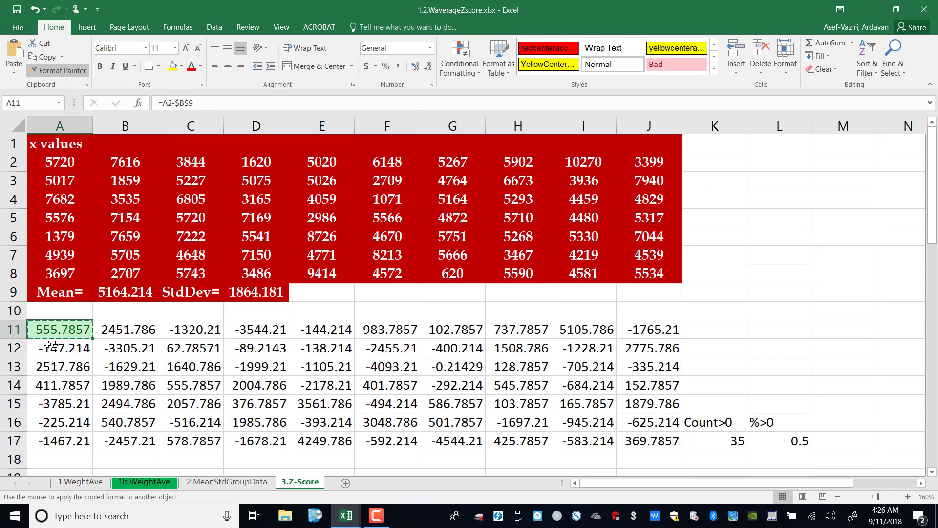
mouse_move(54, 332)
mouse_down()
mouse_move(312, 367)
mouse_move(621, 450)
mouse_move(635, 441)
mouse_up()
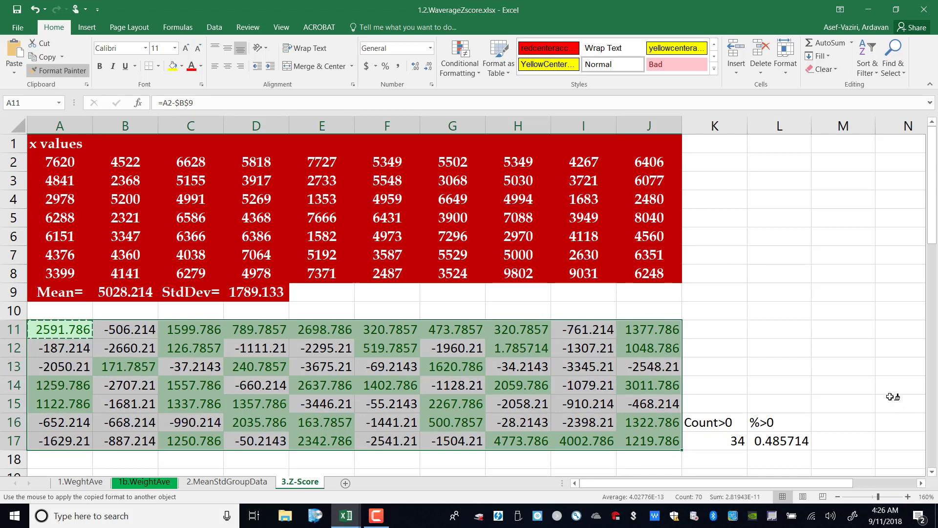
key(Escape)
click(866, 364)
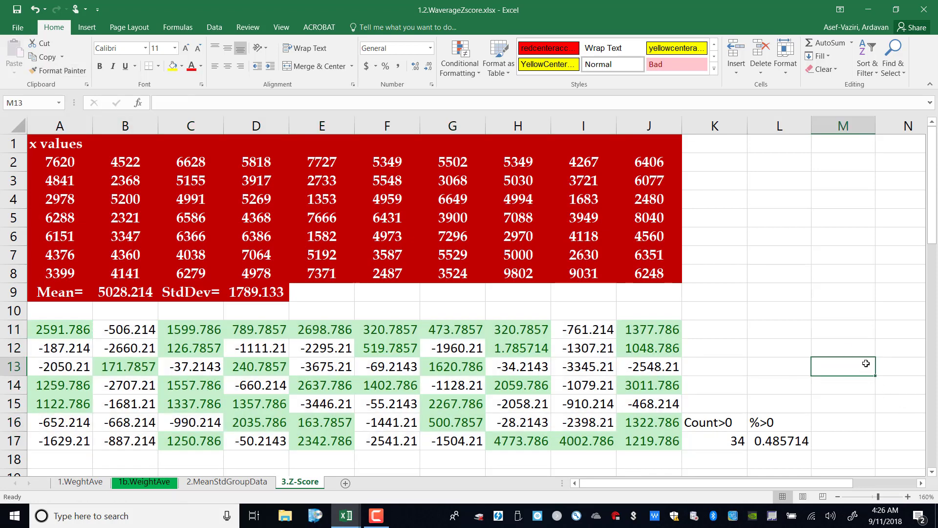
key(F9)
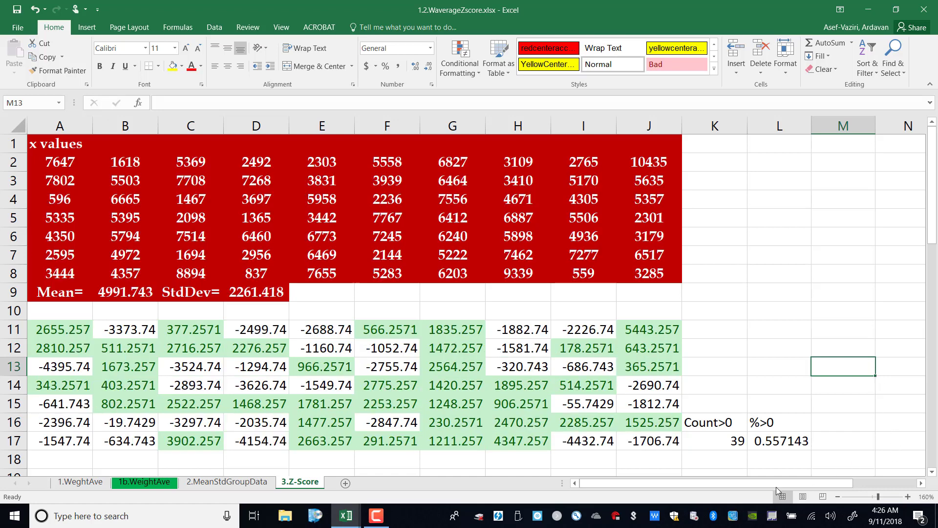
Enter =COUNTIF(A11:J17,">0") in K17 to count the positive deviations, and review the entered formula
click(708, 428)
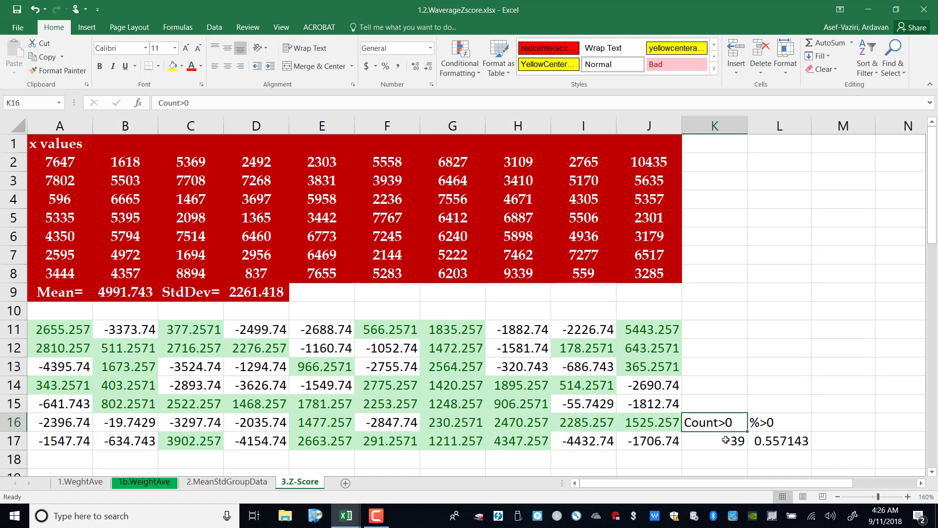
click(723, 444)
text(=)
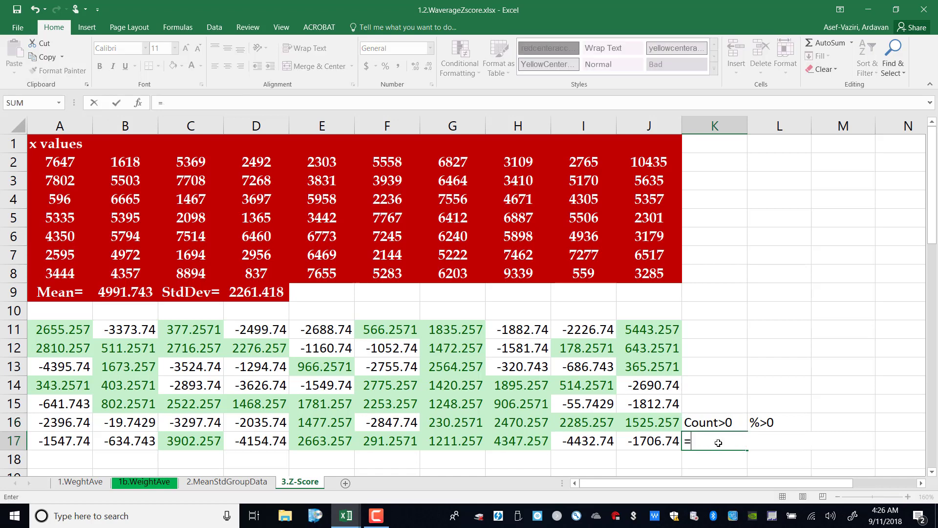
text(coun)
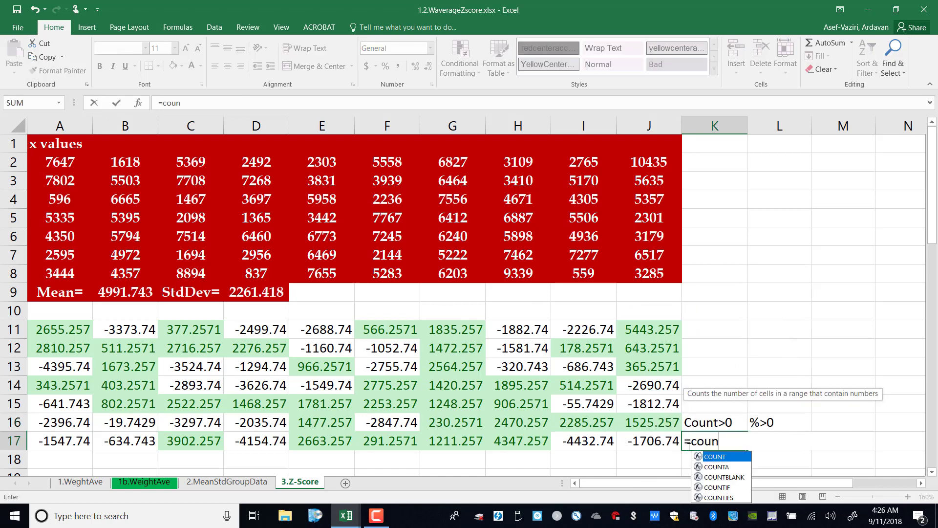
text(tif()
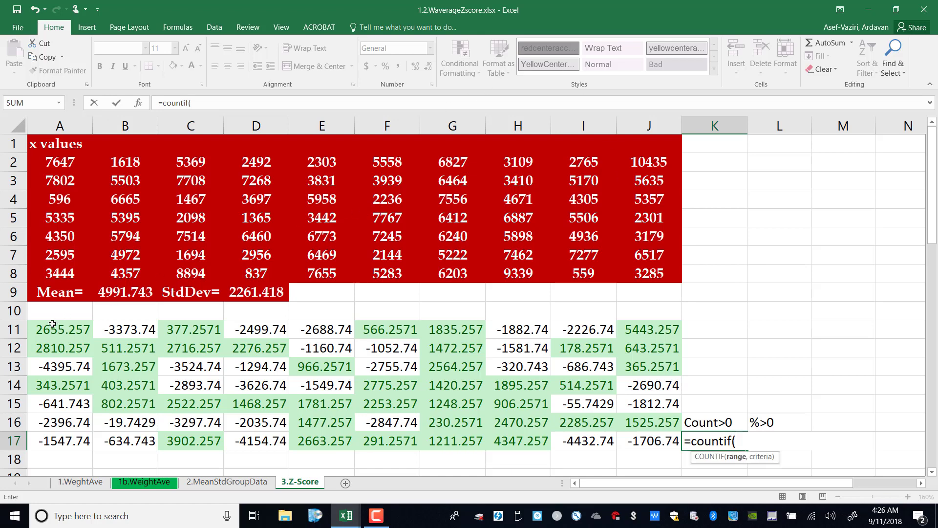
drag(53, 331, 644, 441)
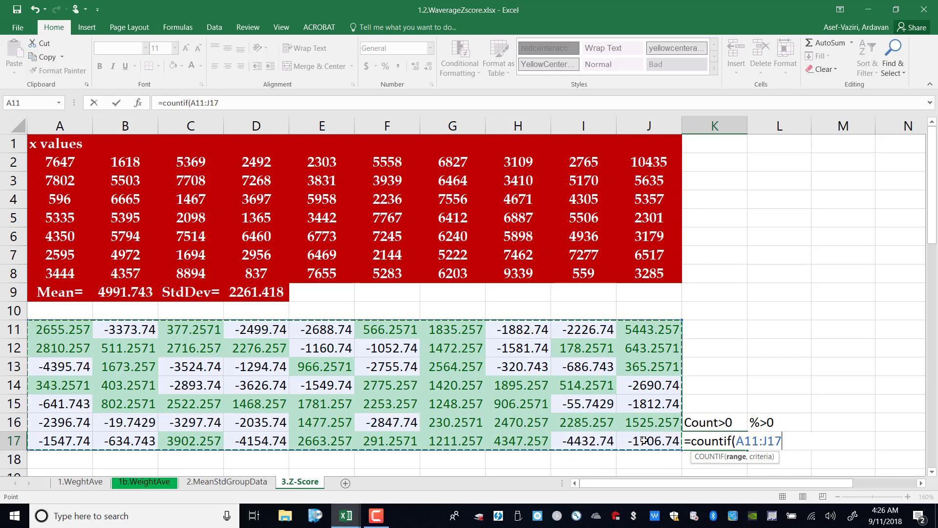
text(,)
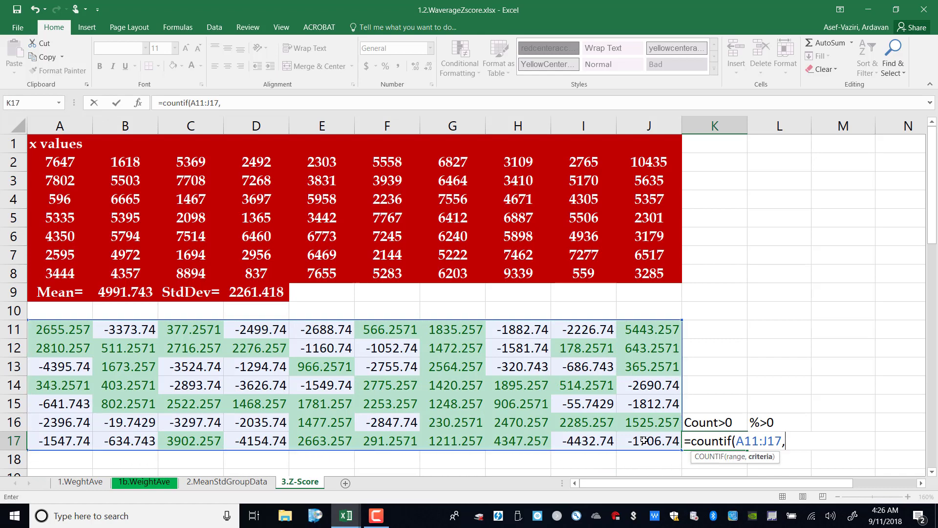
text(">0")
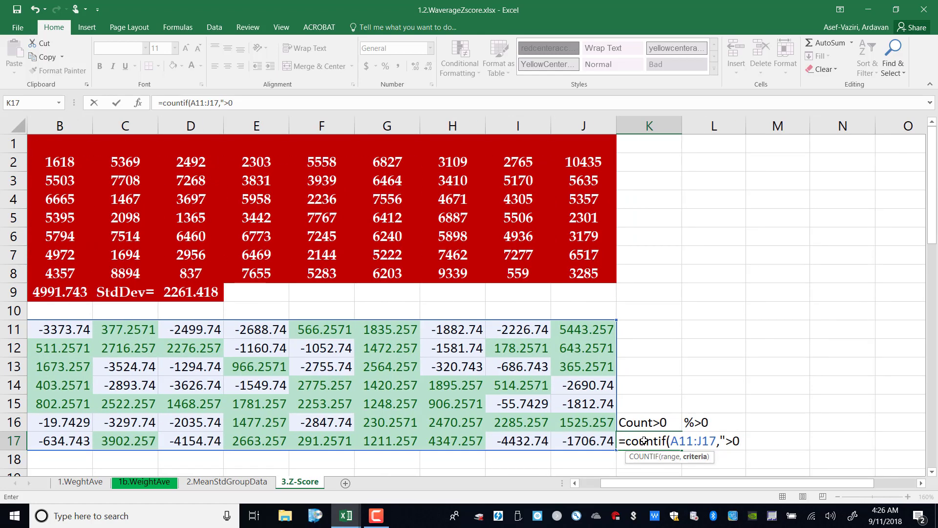
text())
key(Return)
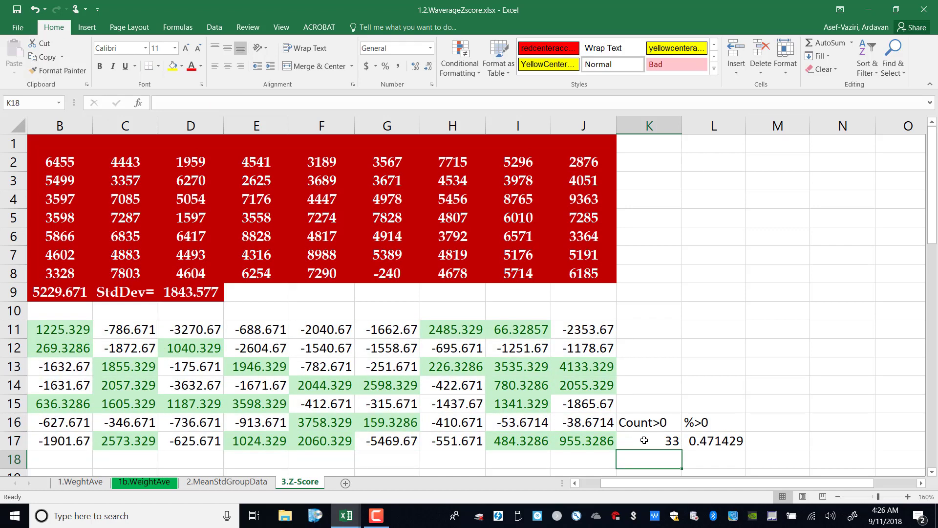
double_click(645, 441)
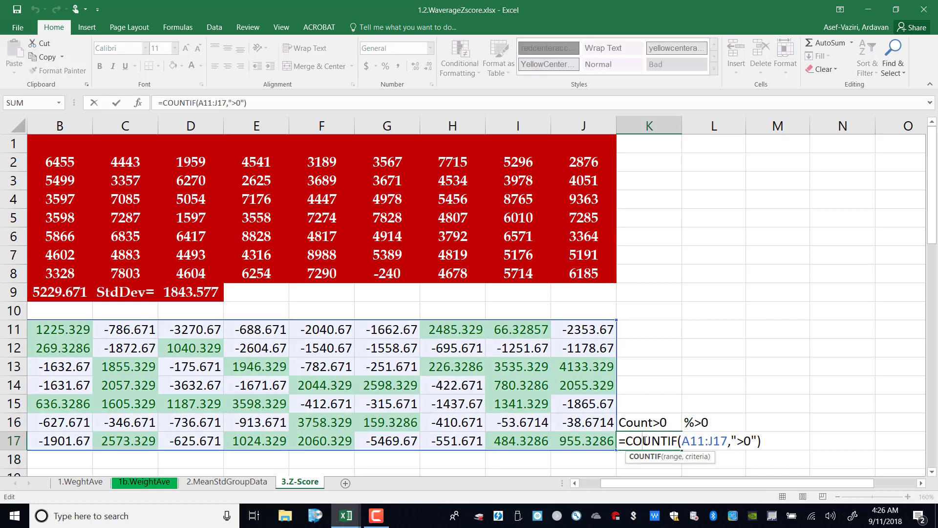
key(Return)
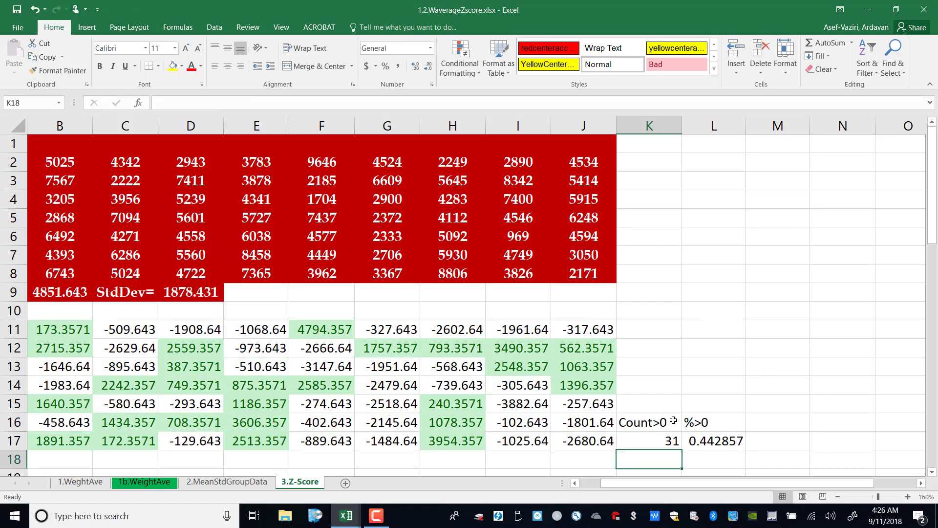
Replace the formula in L17 with =K17/COUNT(B11:J17) to compute the share of positive deviations
click(712, 441)
key(Delete)
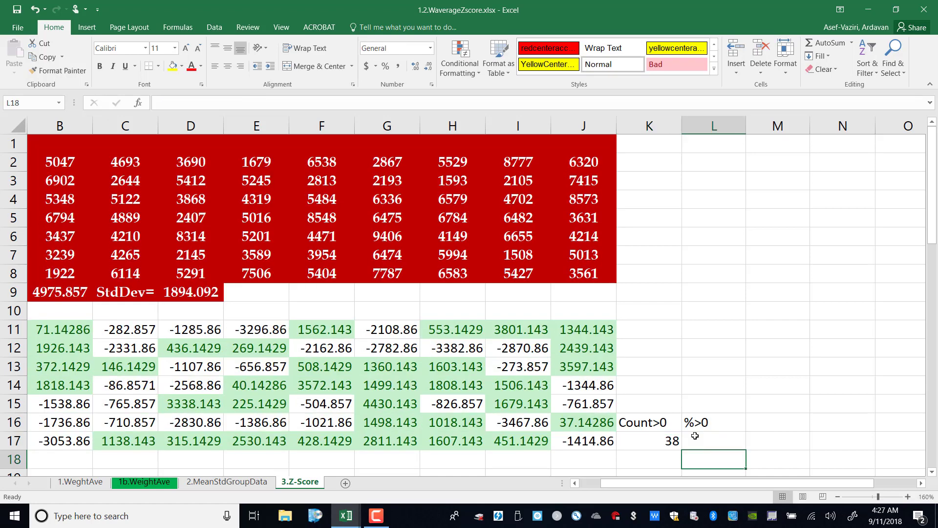
text(=)
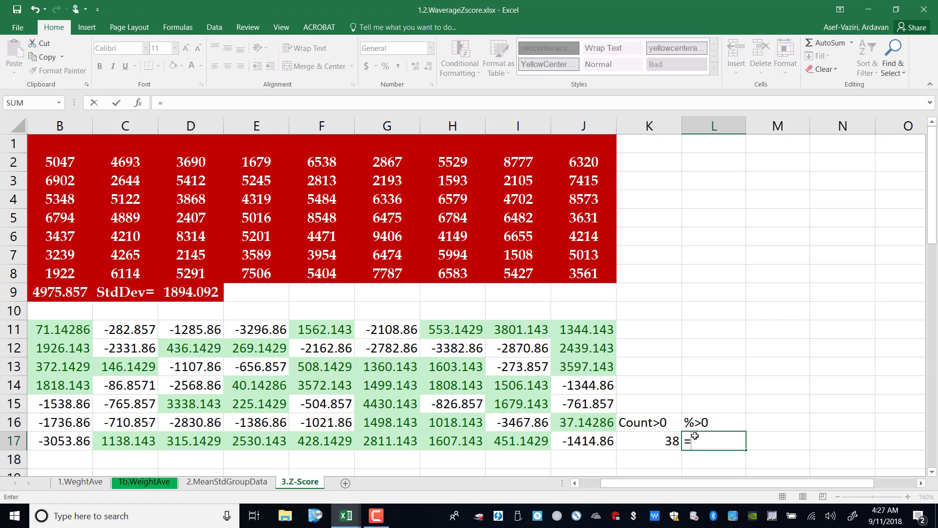
click(666, 439)
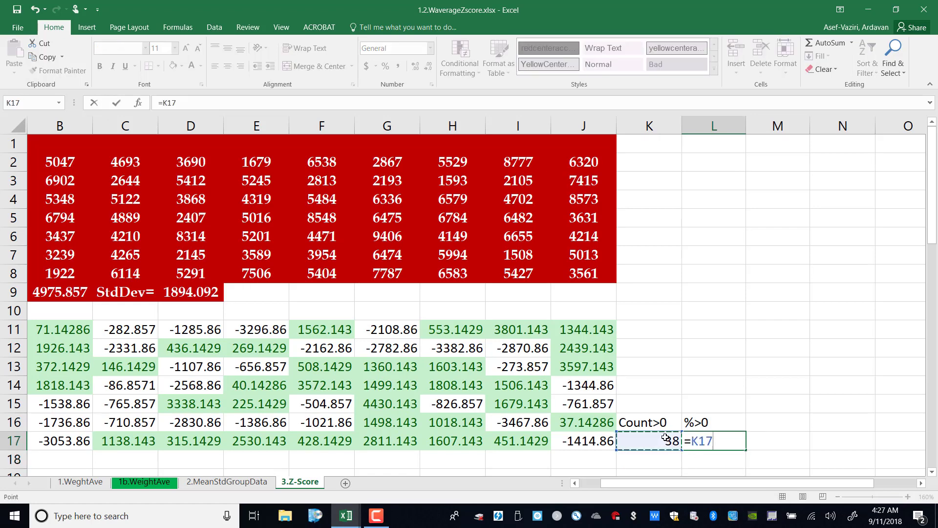
text(/c)
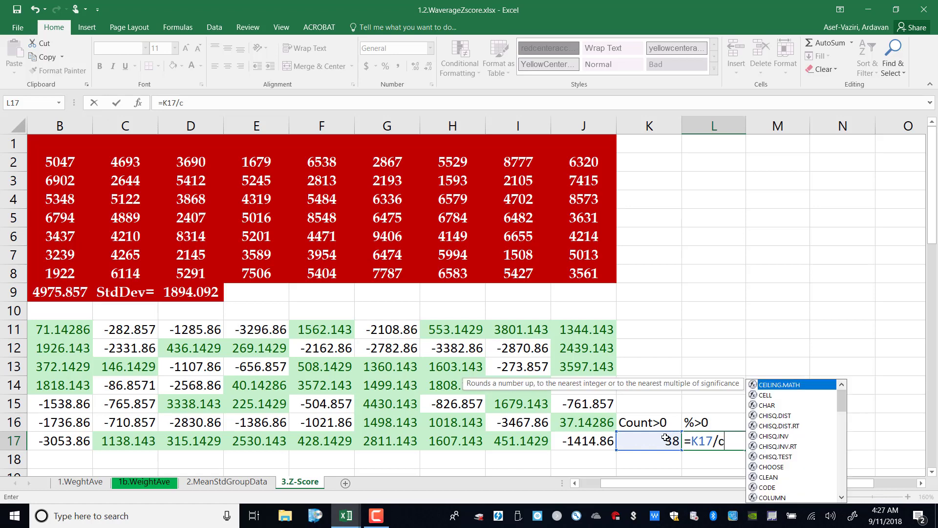
text(ount()
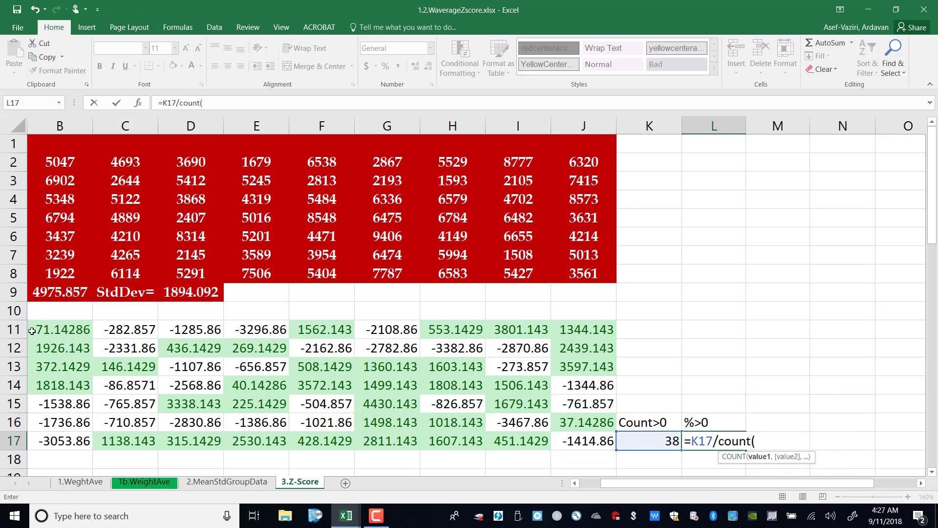
drag(85, 331, 578, 433)
key(Return)
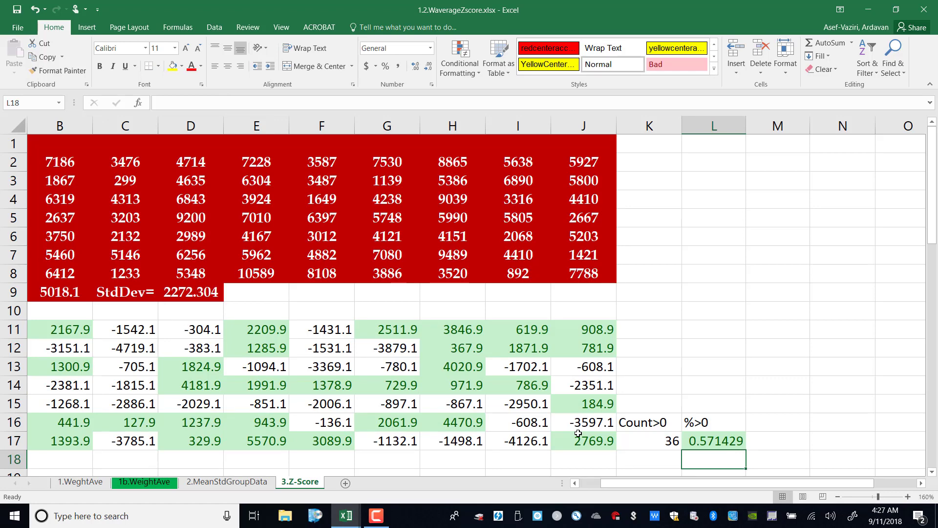
Check the formula in L17 and recalculate the sheet several times to watch the share of positive deviations
click(737, 440)
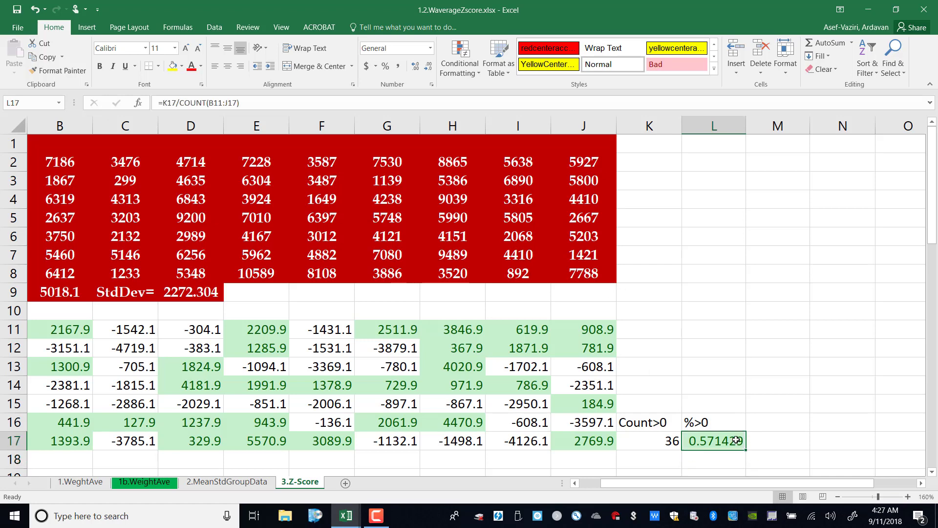
click(775, 443)
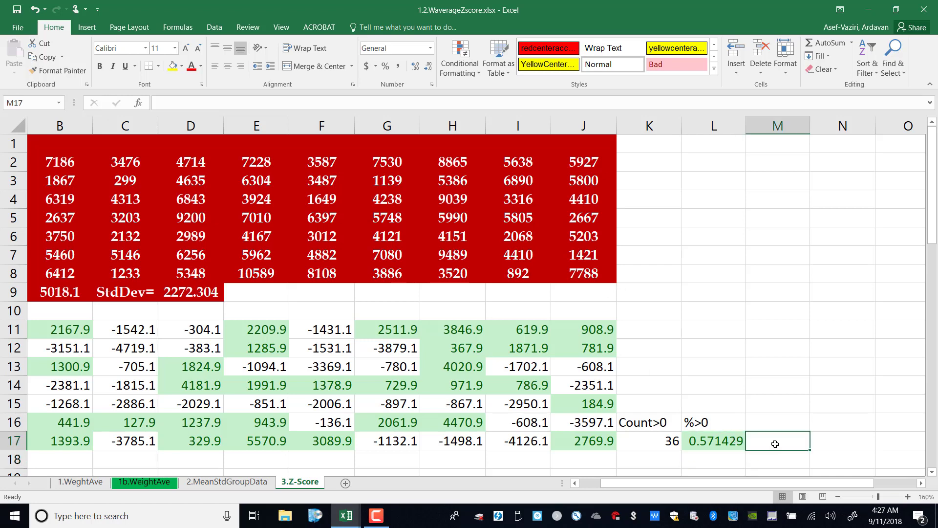
key(F9)
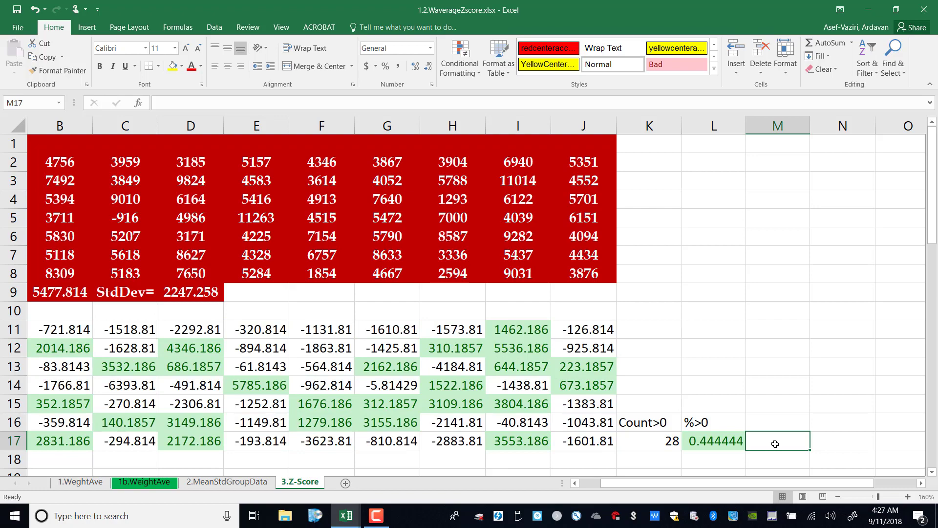
key(F9)
key(F9)
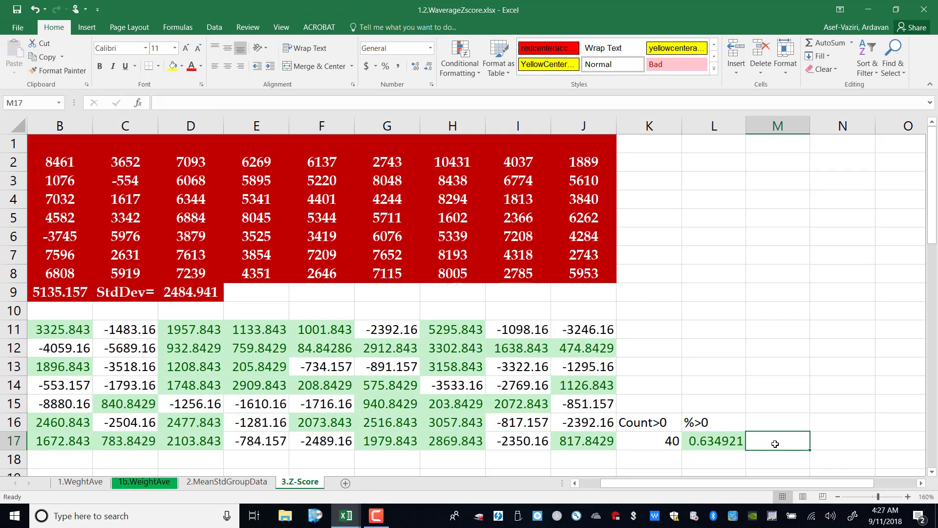
key(F9)
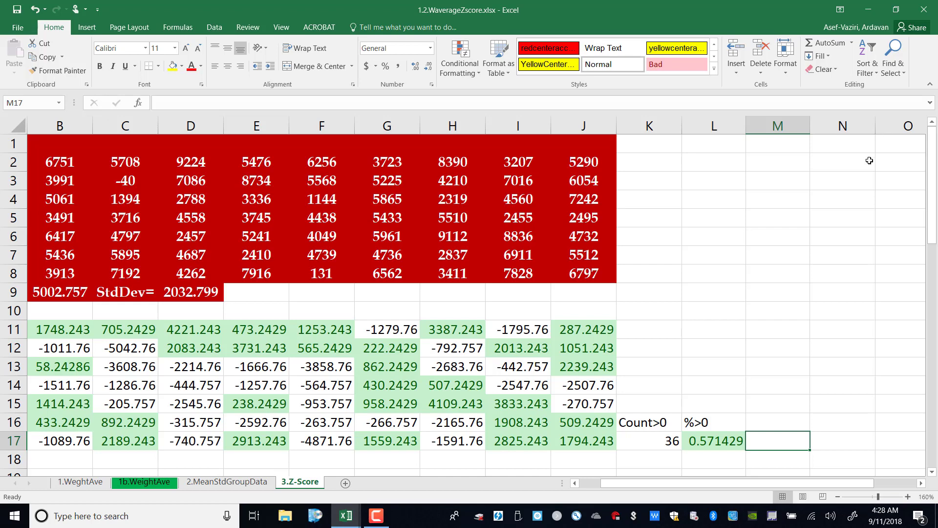
Inspect the deviation formulas in row 11 from B11 through G11
click(50, 332)
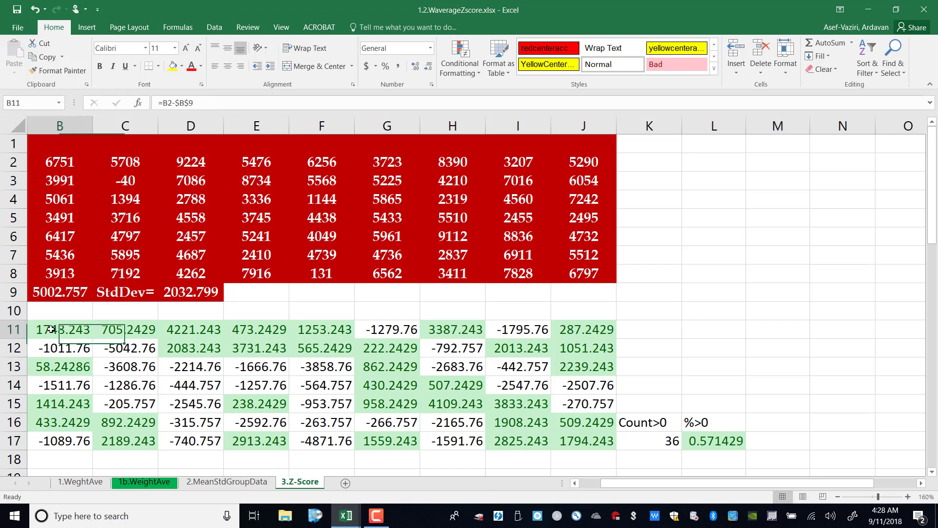
click(138, 330)
click(203, 333)
click(261, 334)
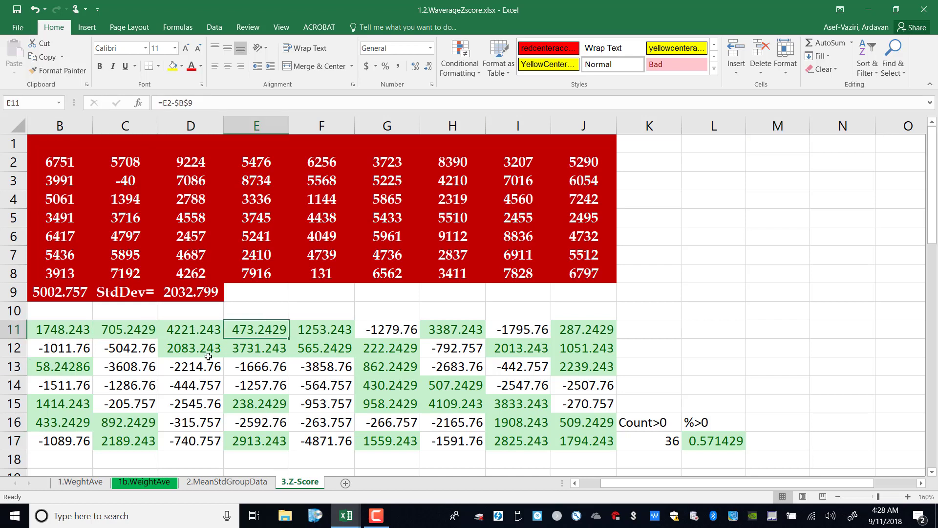
click(307, 332)
click(404, 330)
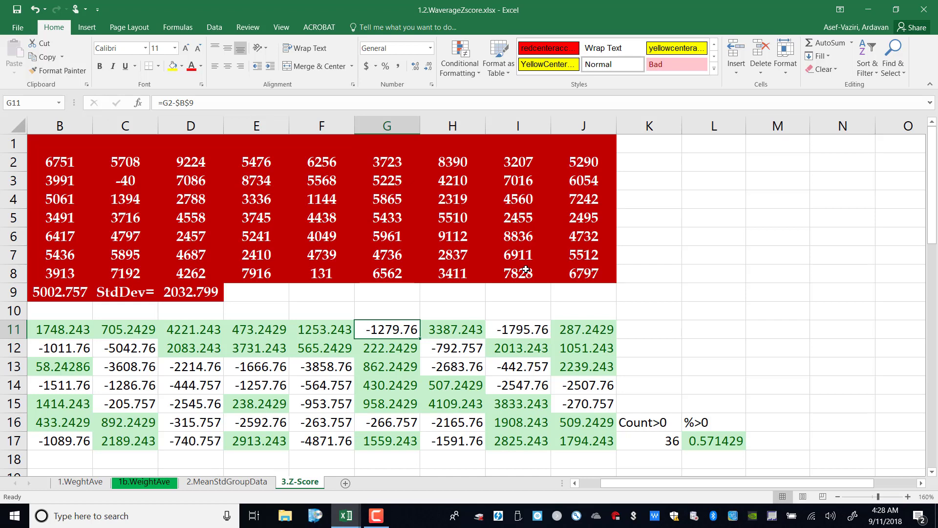
Re-enter the standard deviation in D9 as =STDEV.S(B2:J8)
click(204, 289)
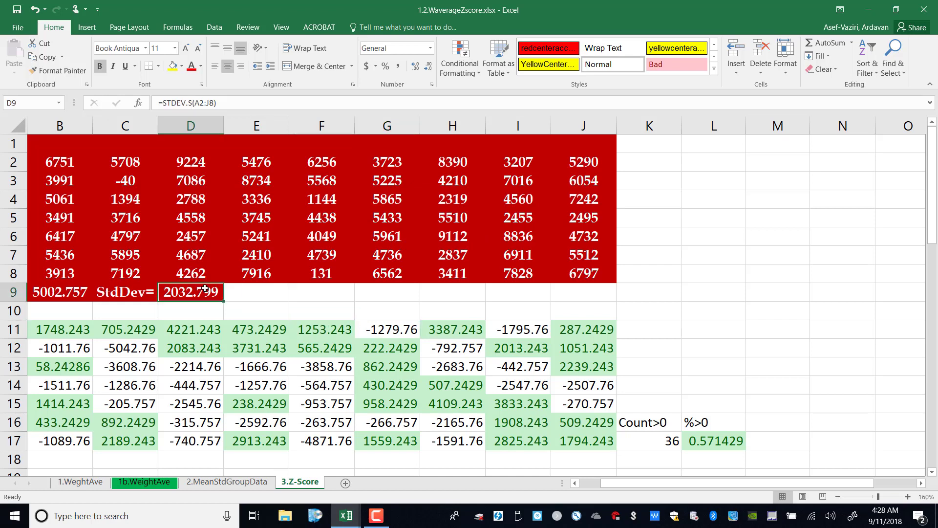
text(=s)
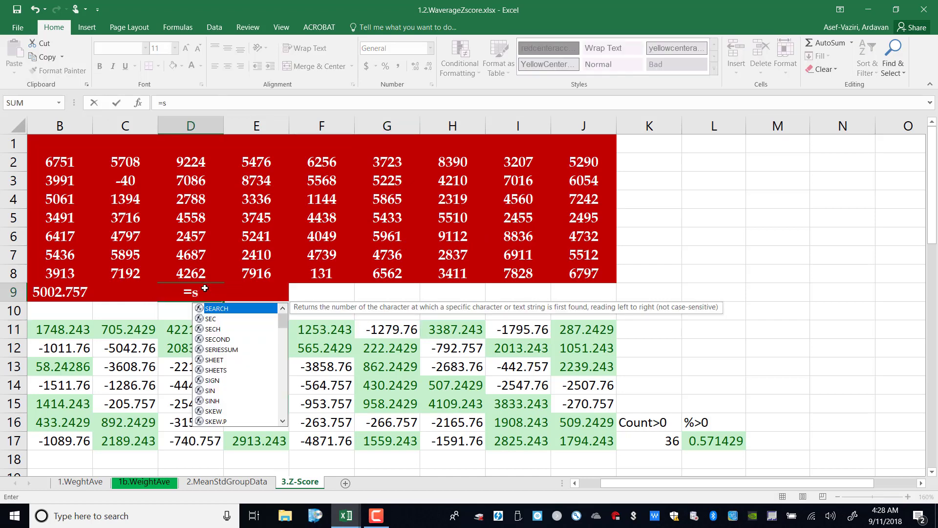
text(t)
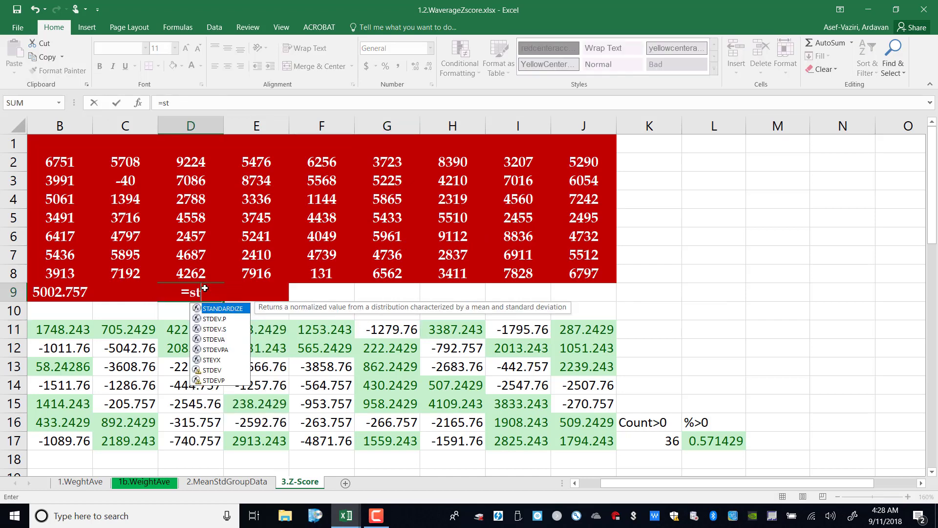
double_click(211, 329)
click(40, 169)
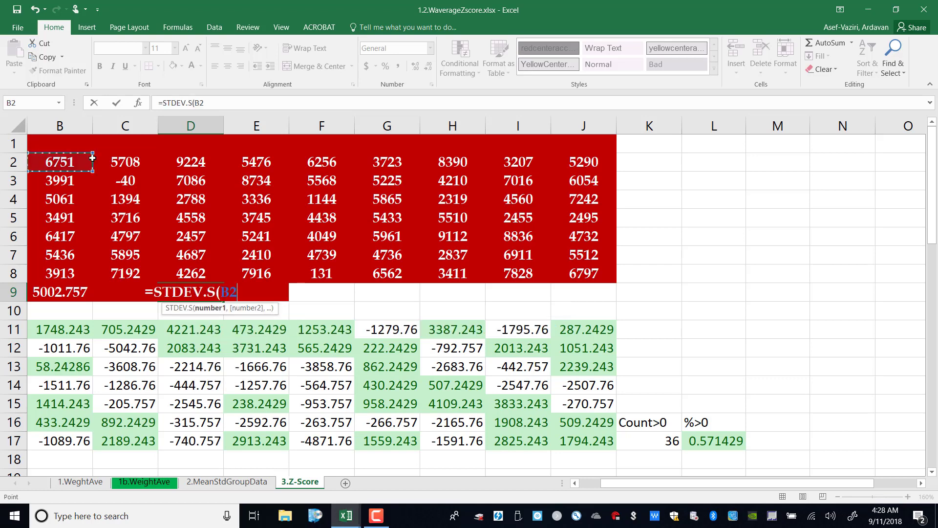
drag(92, 158, 542, 271)
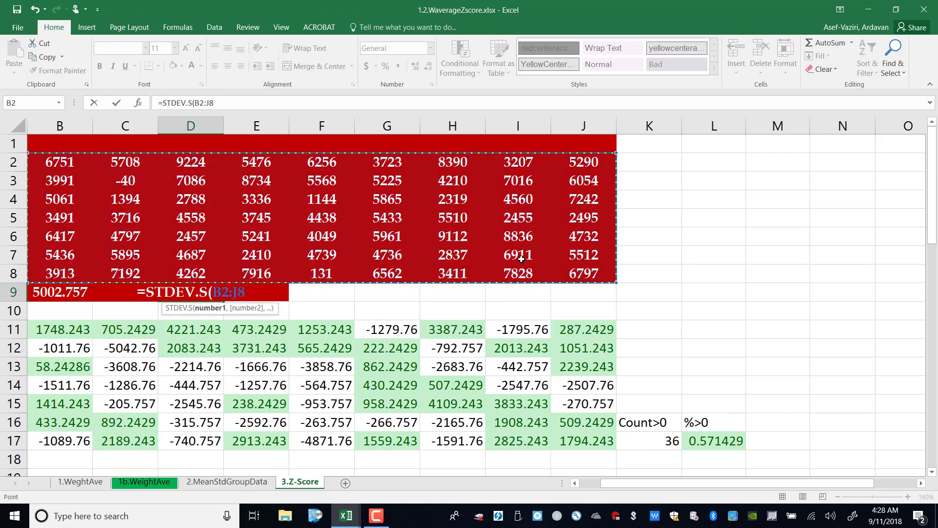
key(Return)
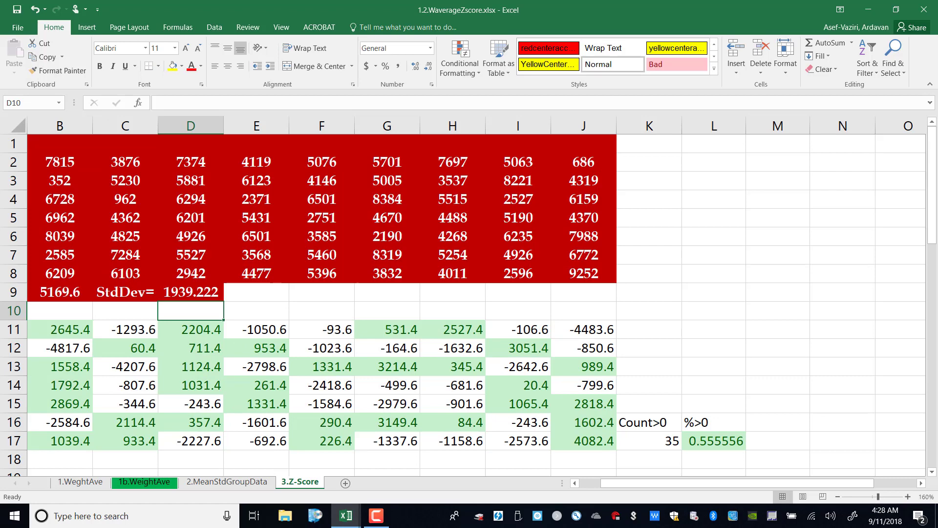
Replace the z-score formula in B21 with =B11/$D$9 and fill it across B21:J27
drag(934, 183, 934, 237)
click(59, 364)
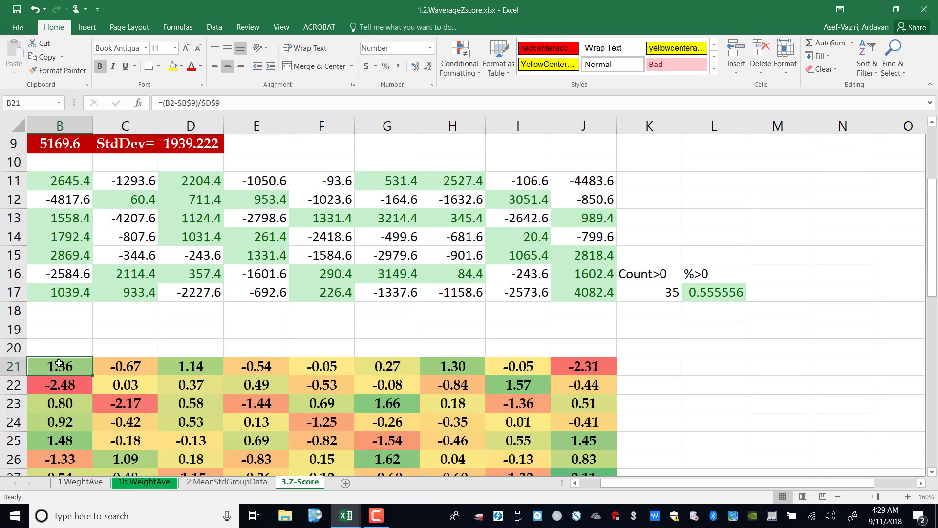
key(Delete)
text(=)
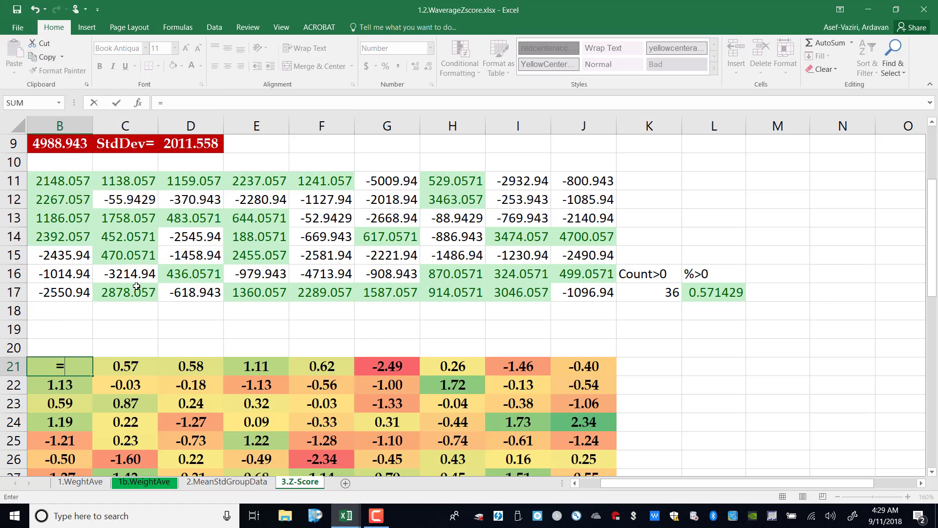
click(58, 180)
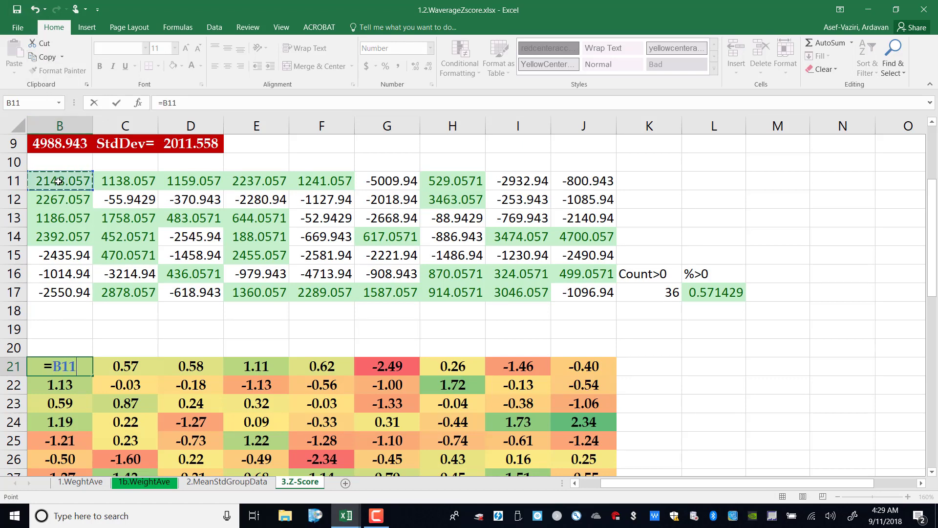
text(/)
click(173, 142)
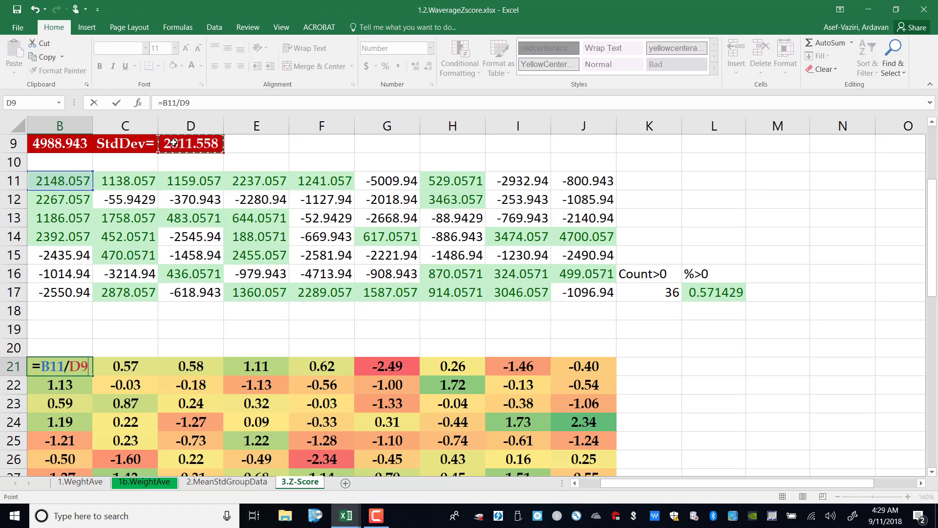
key(F4)
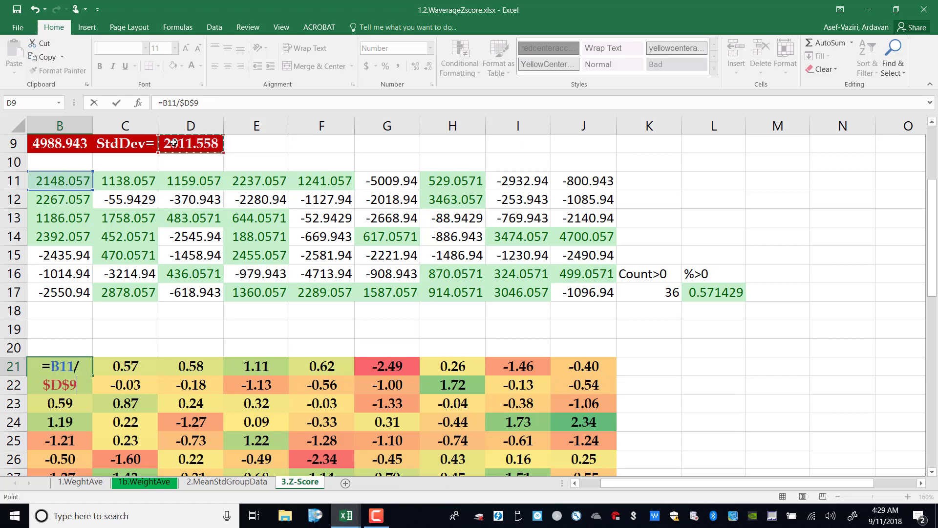
key(Return)
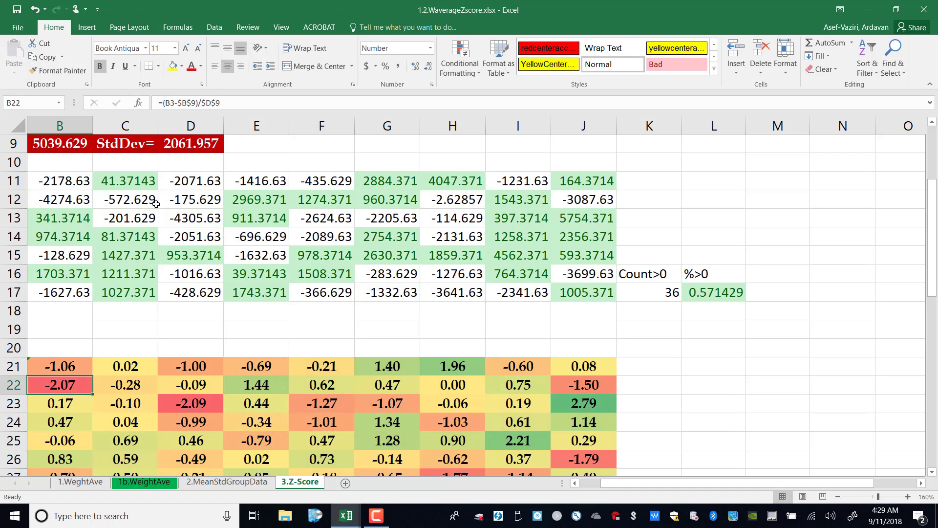
click(89, 371)
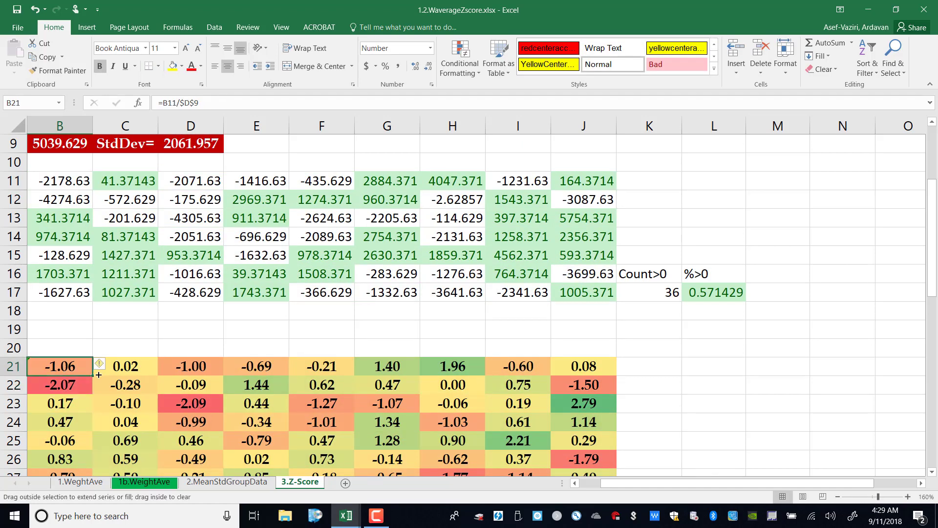
drag(99, 374, 618, 471)
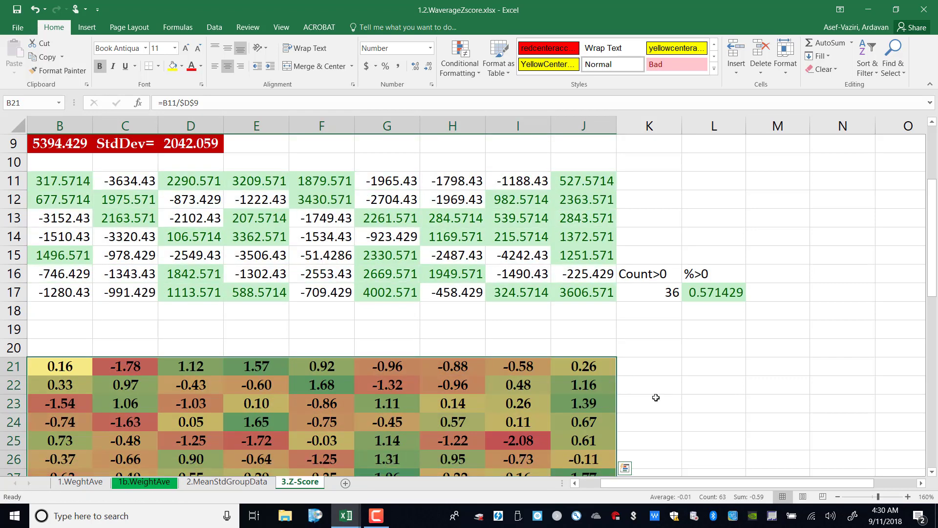
Clear the conditional formatting rules from the z-score cells B21:J27
drag(933, 271, 936, 311)
drag(49, 253, 587, 374)
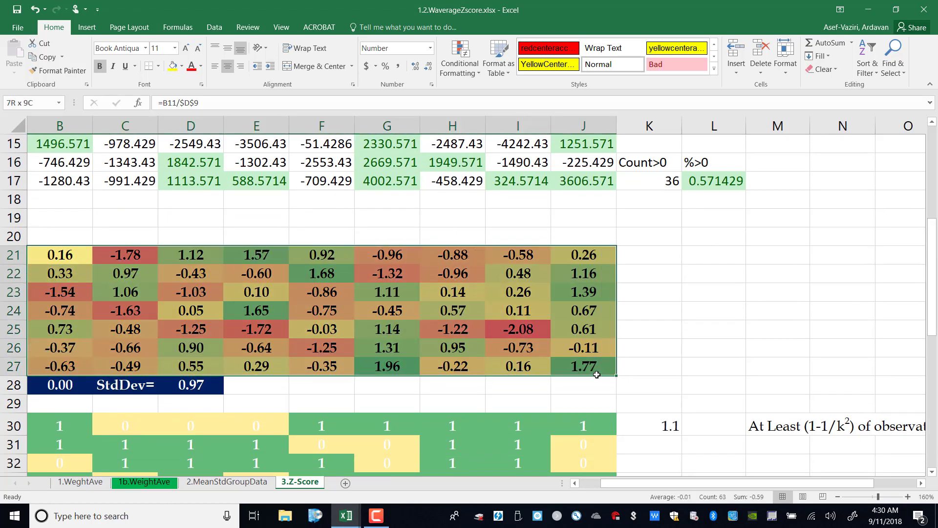
click(479, 75)
mouse_move(537, 233)
click(574, 232)
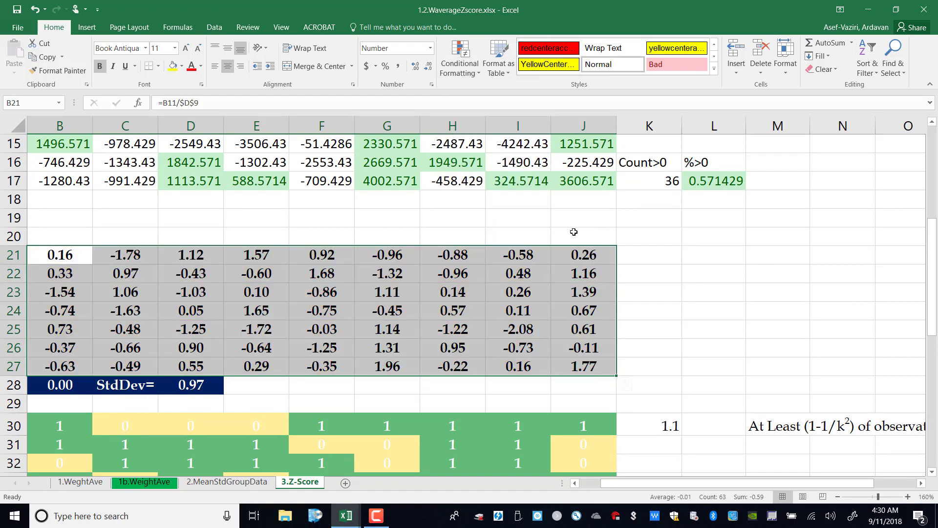
Apply the Green - Yellow - Red Color Scale to the z-scores in B21:J27 and check the formula in G25
drag(935, 302, 934, 268)
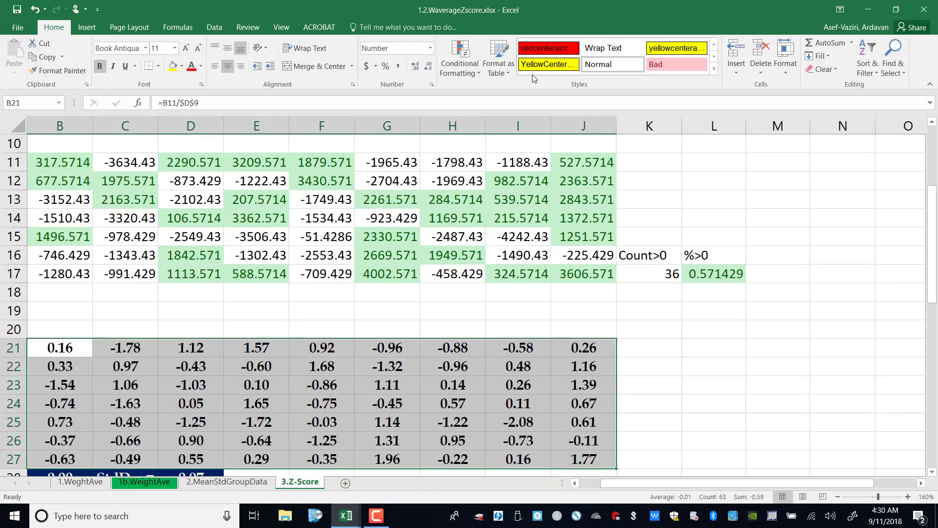
click(478, 73)
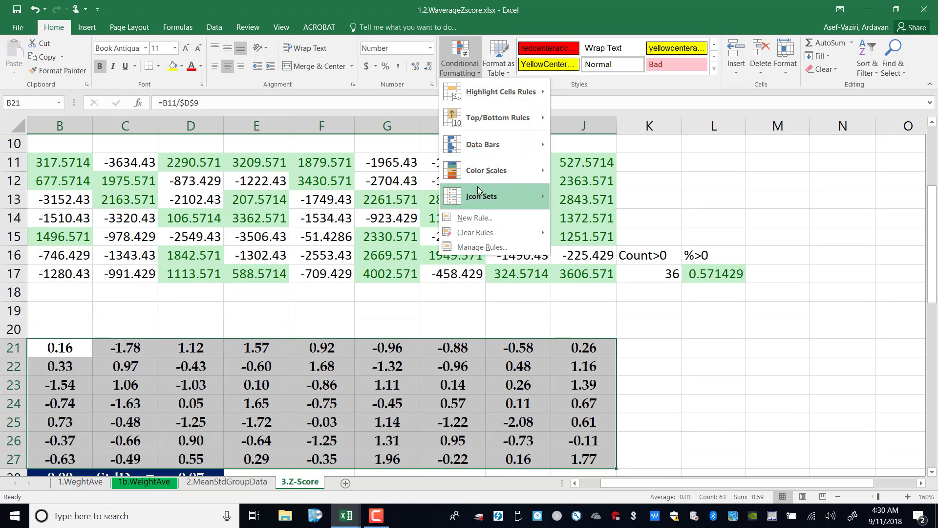
mouse_move(479, 176)
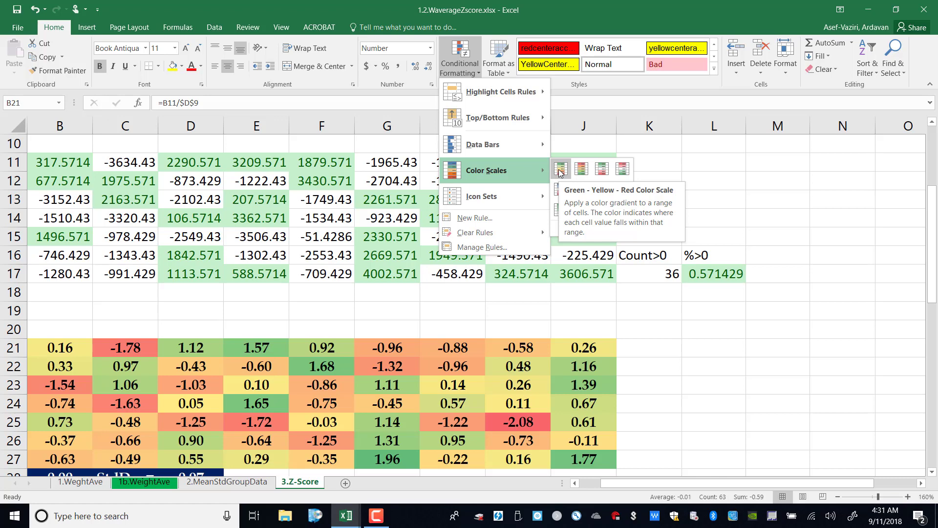
click(560, 170)
click(701, 405)
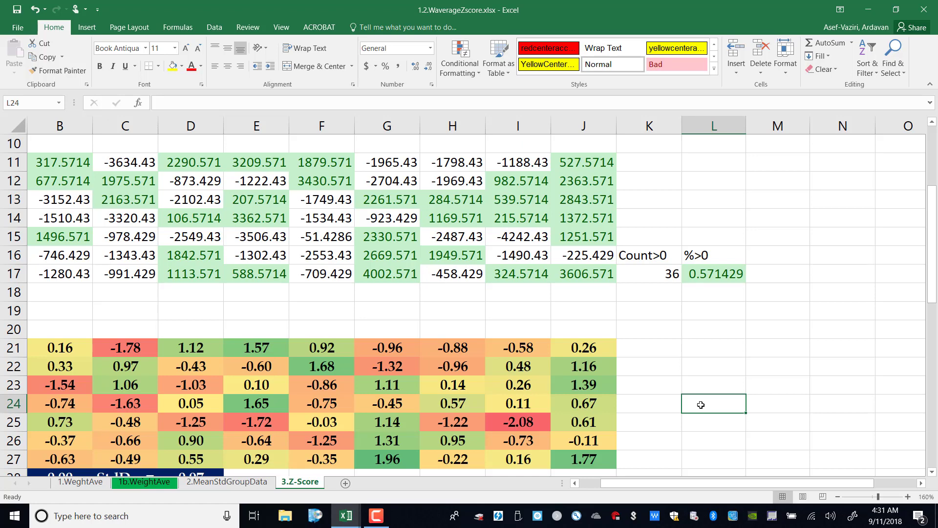
click(403, 423)
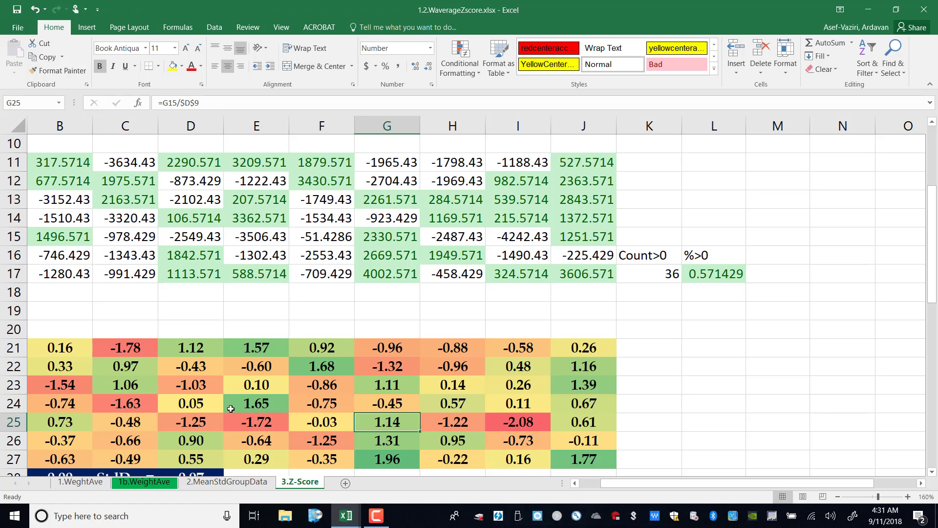
Enter =AVERAGE(B21:J27) in B28 to compute the mean of the z-scores
click(195, 419)
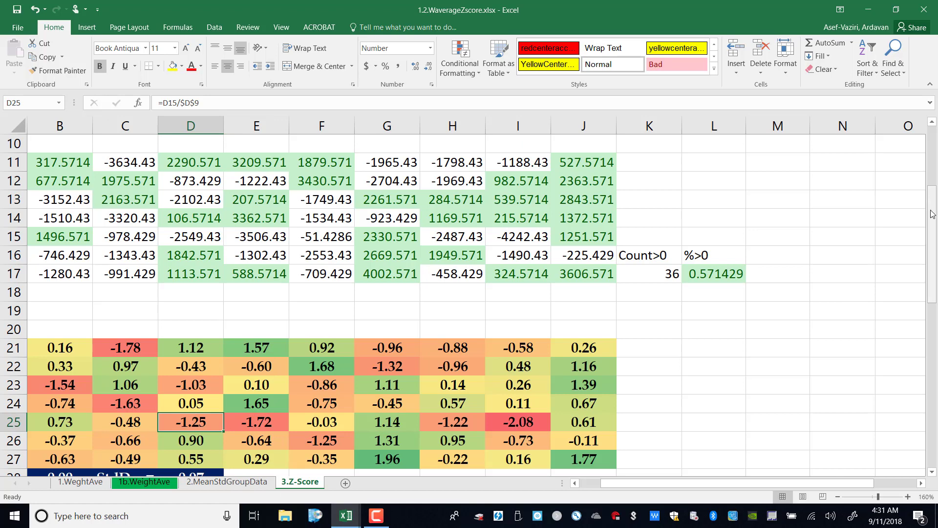
drag(931, 212, 930, 230)
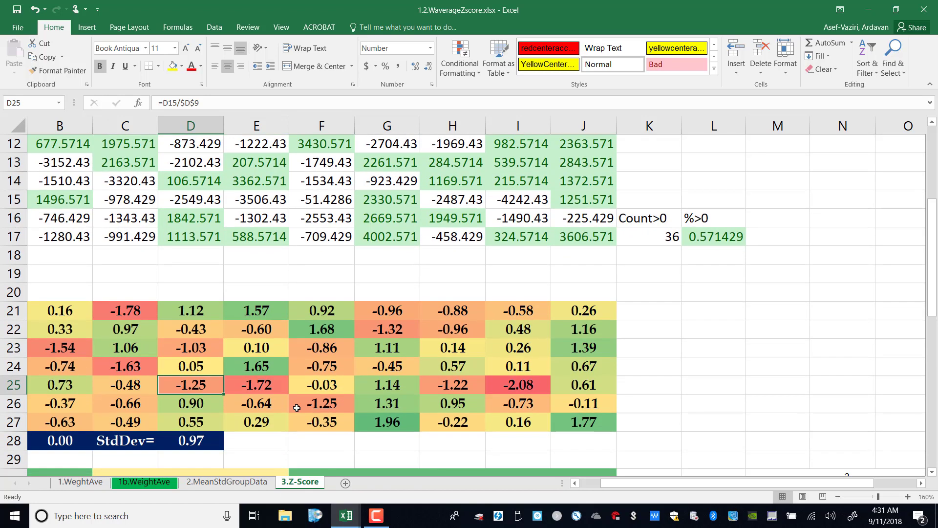
click(58, 442)
double_click(58, 442)
key(Escape)
text(=ave)
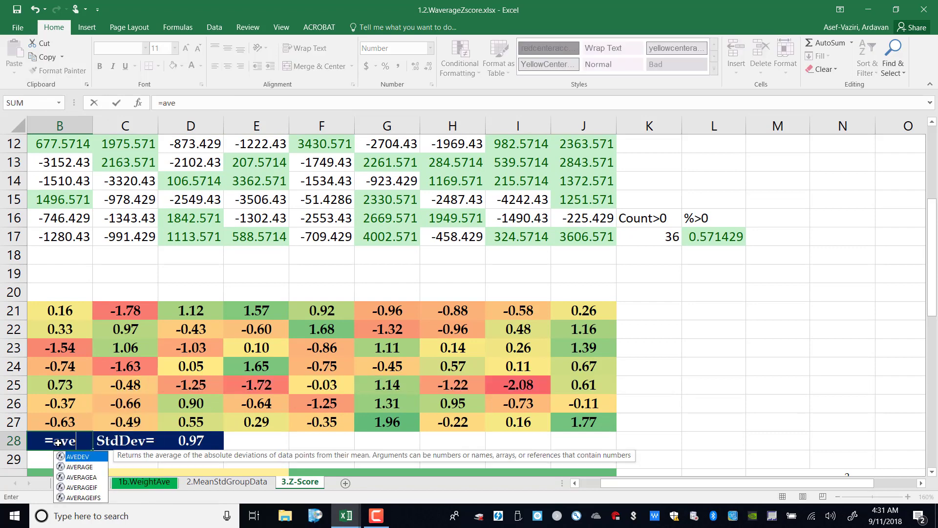
text(rage()
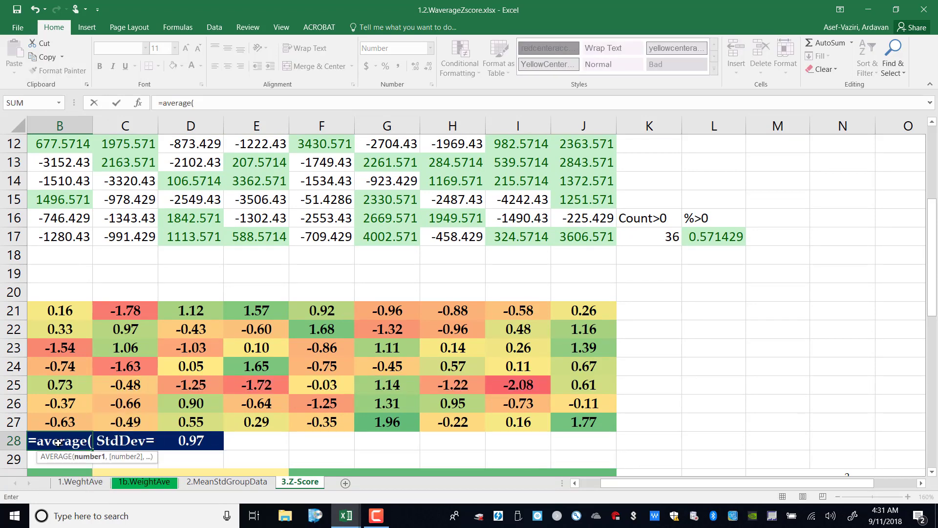
drag(39, 309, 568, 421)
text())
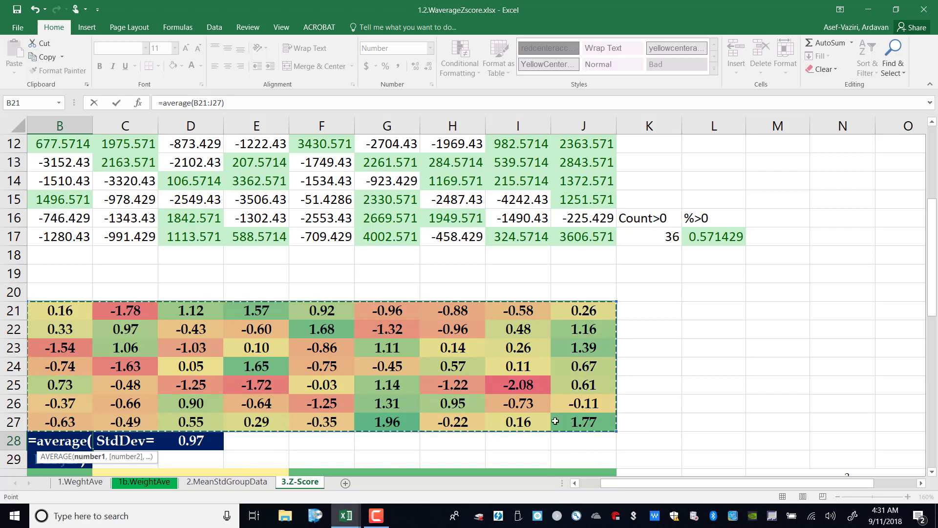
key(Return)
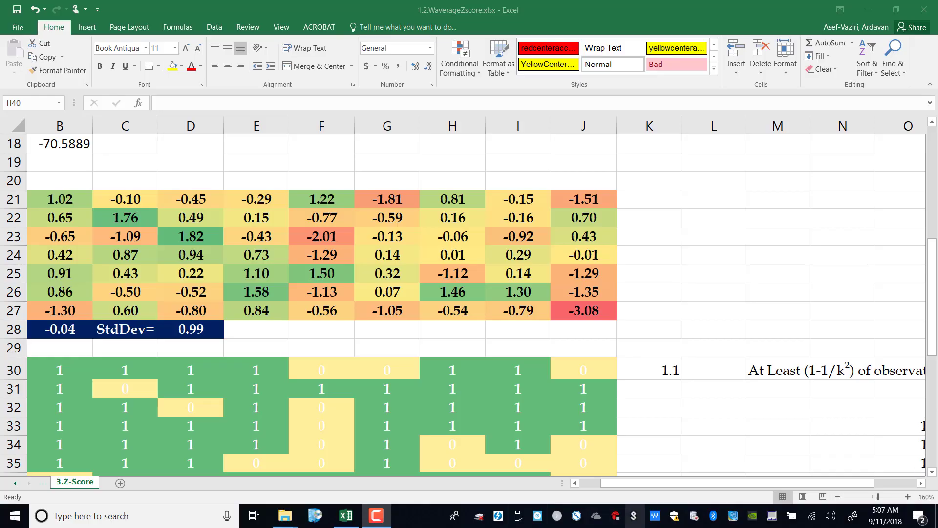
Enter =O33+0.1 in O34 for the k values and fill the formula down column O
click(823, 481)
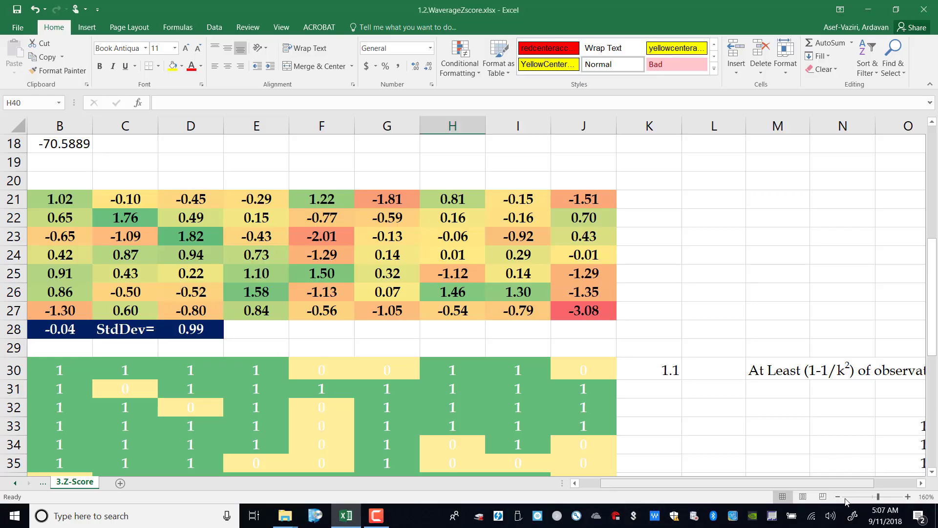
drag(846, 487, 888, 485)
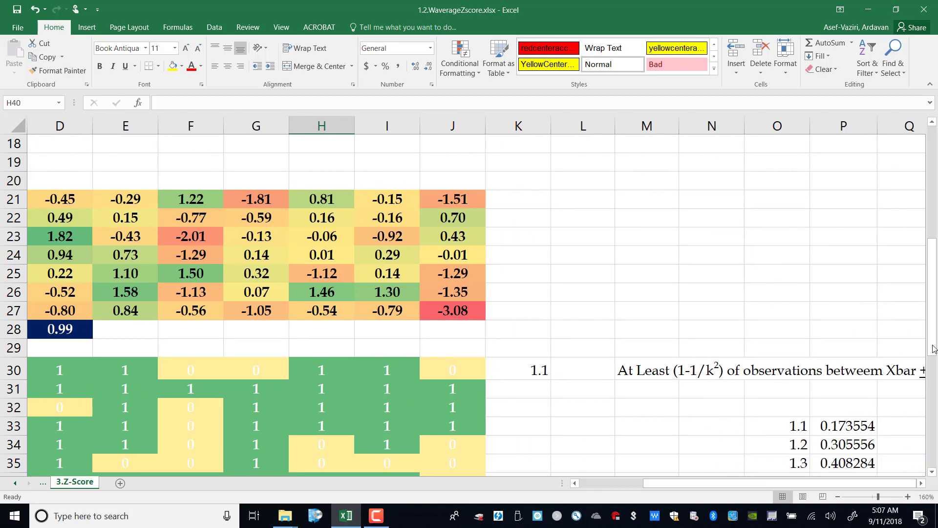
scroll(934, 321, down, 2)
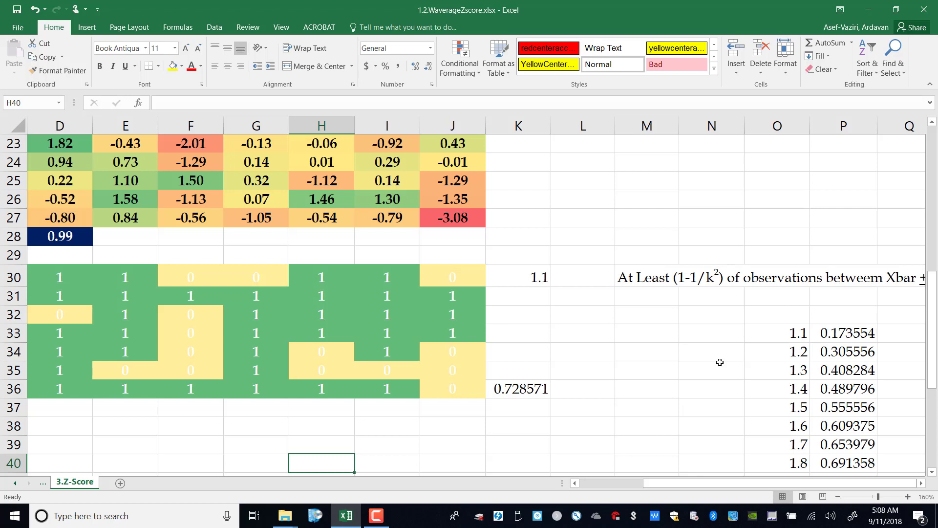
click(716, 276)
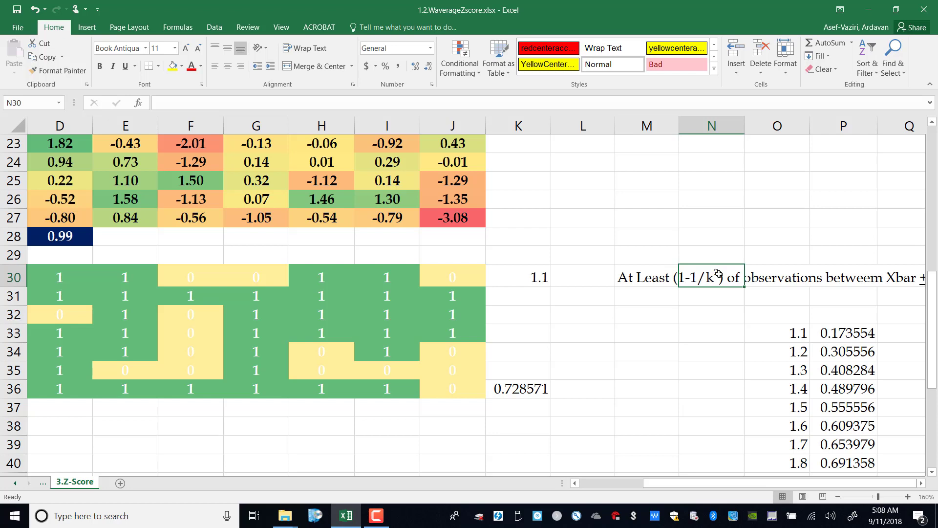
click(777, 333)
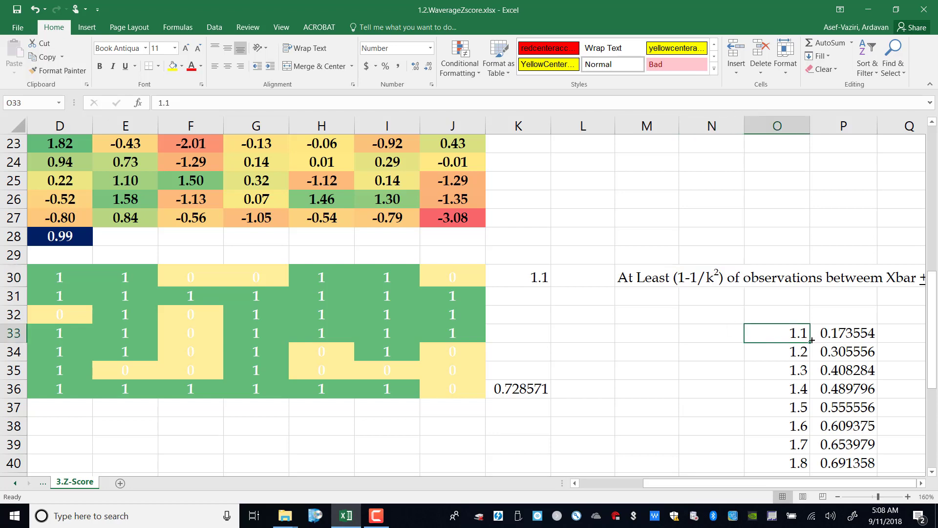
click(806, 355)
text(=)
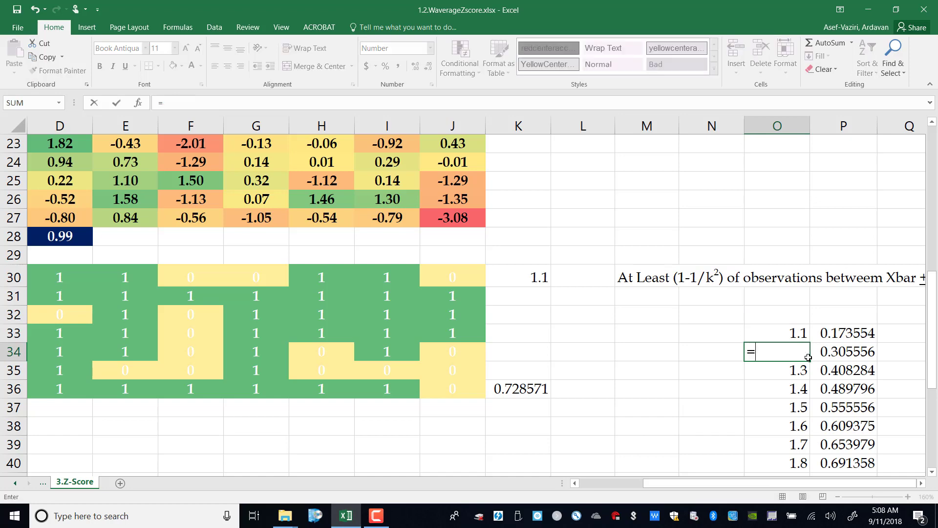
click(782, 331)
text(+)
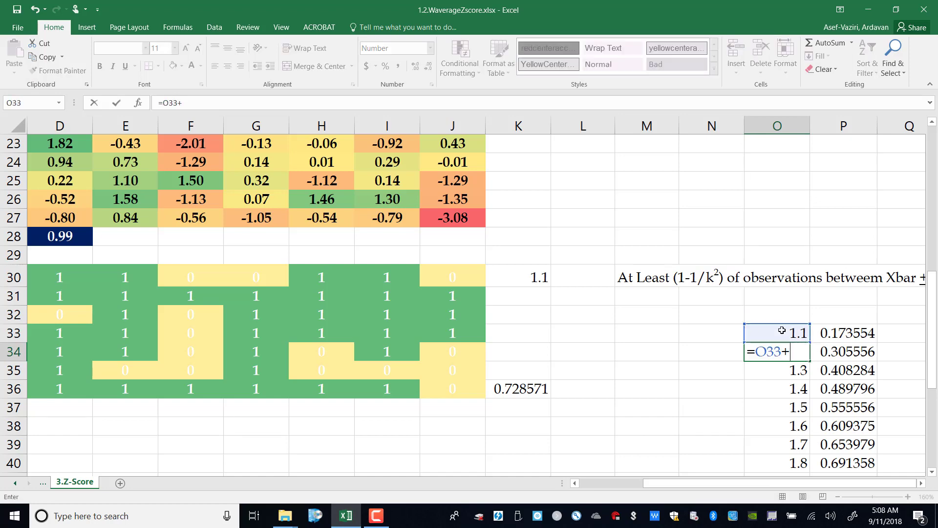
text(0.1)
key(Return)
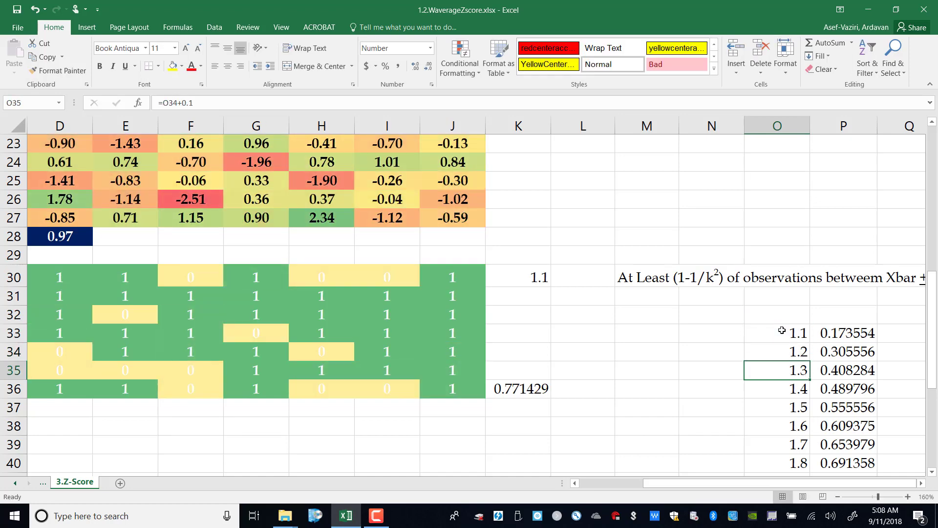
click(778, 355)
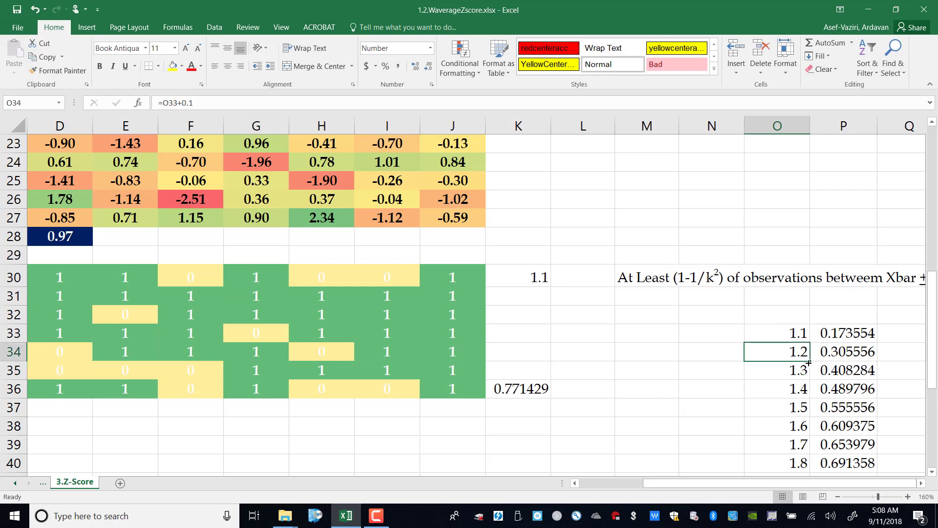
double_click(810, 360)
Enter the Chebyshev bound =1-1/O33^2 in P33 and fill it down to P37
click(842, 325)
text(=)
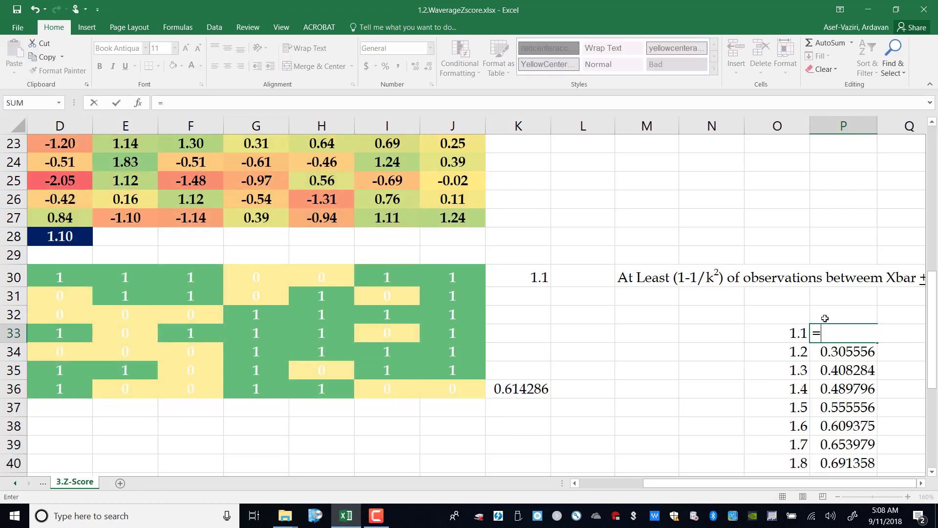
text(1-1/)
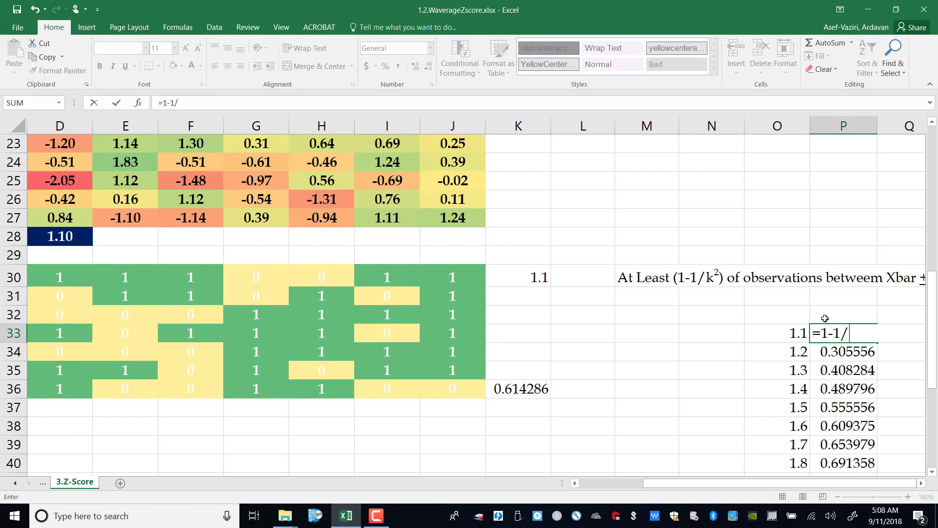
click(783, 330)
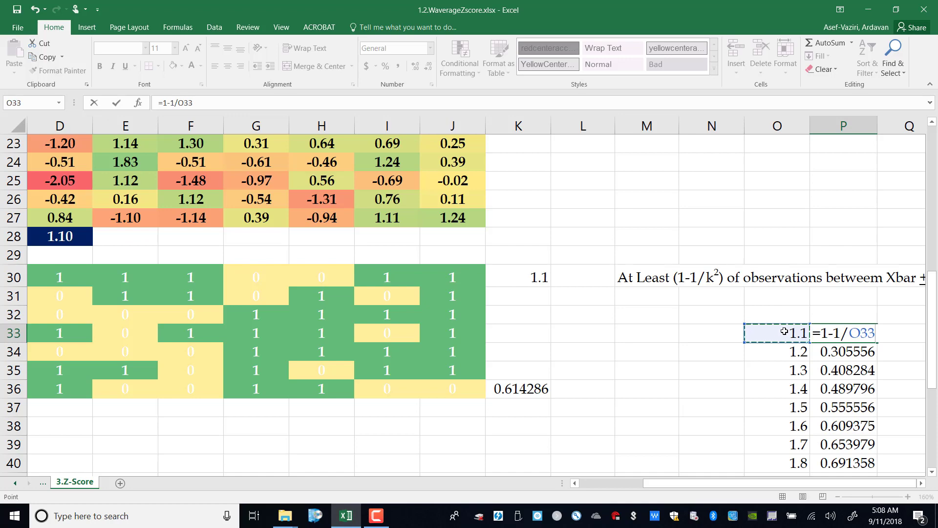
text(^2)
key(ctrl+Return)
drag(877, 342, 875, 414)
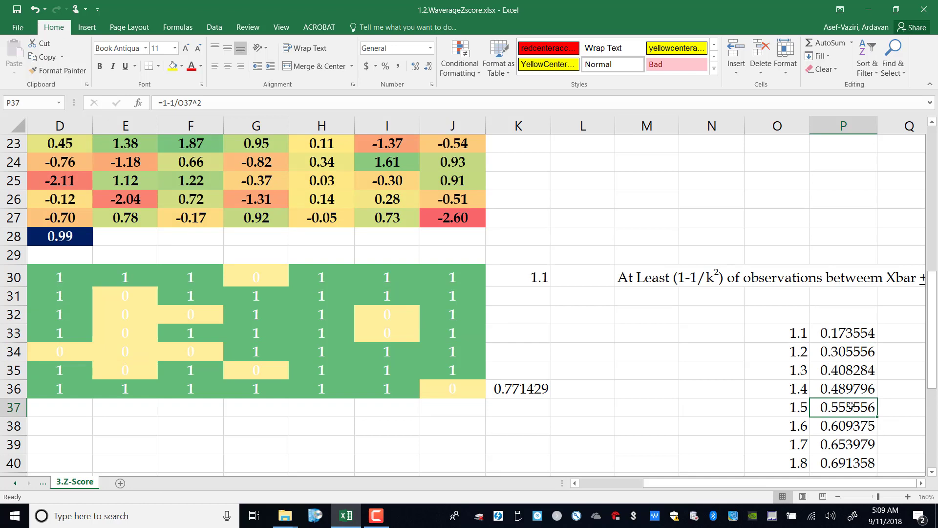
Continue filling the bound formula from P37 down to P52, beside the k value 3.0
drag(932, 292, 930, 354)
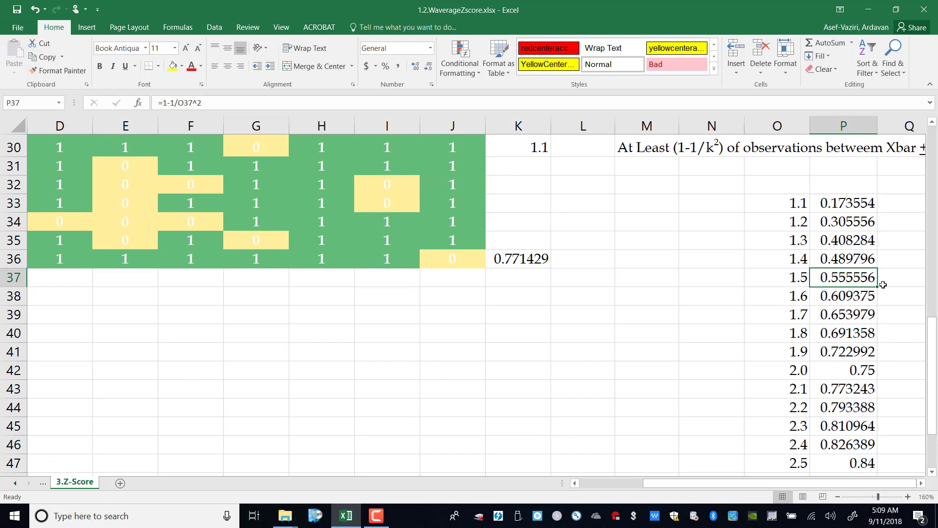
drag(878, 288, 875, 375)
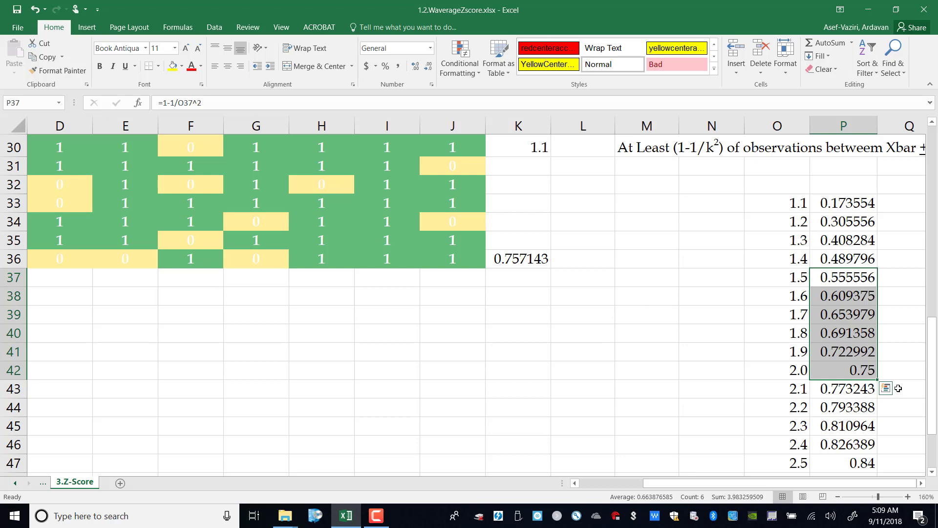
drag(932, 379, 932, 407)
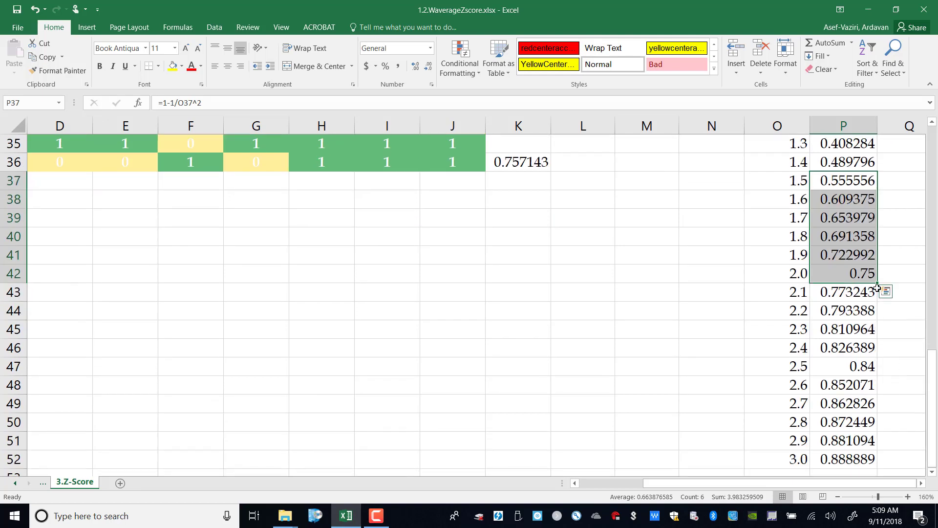
drag(877, 285, 877, 465)
click(858, 462)
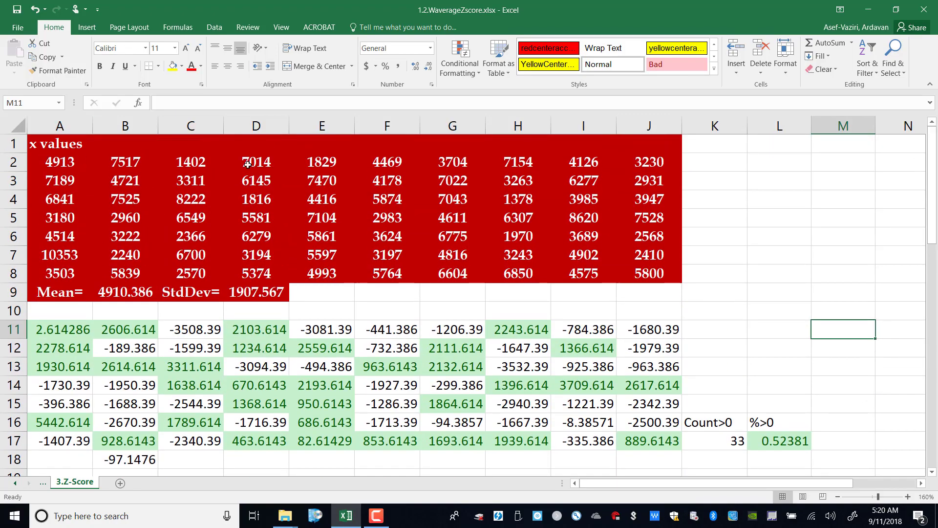
Start a direct z-score formula in K2 as =(A2-B9)/D9, using the mean and standard deviation cells
click(715, 162)
text(=)
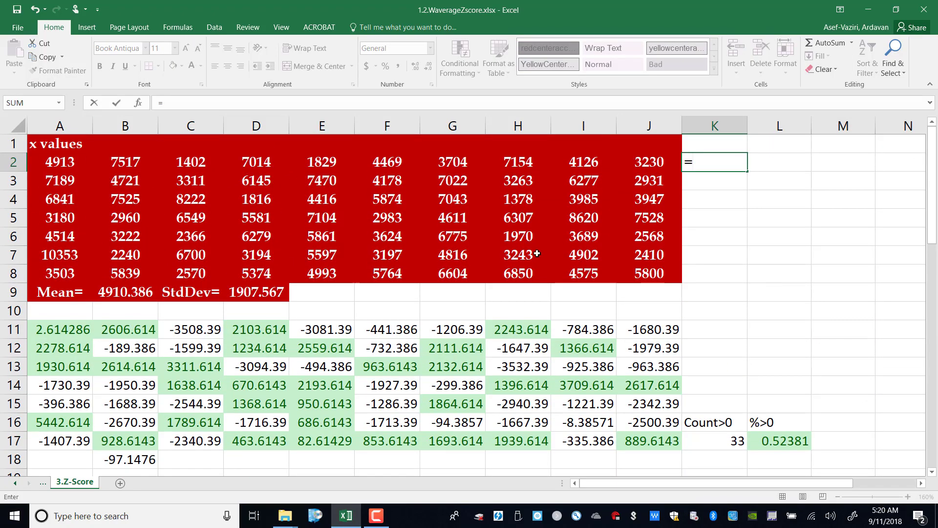
text(()
click(72, 163)
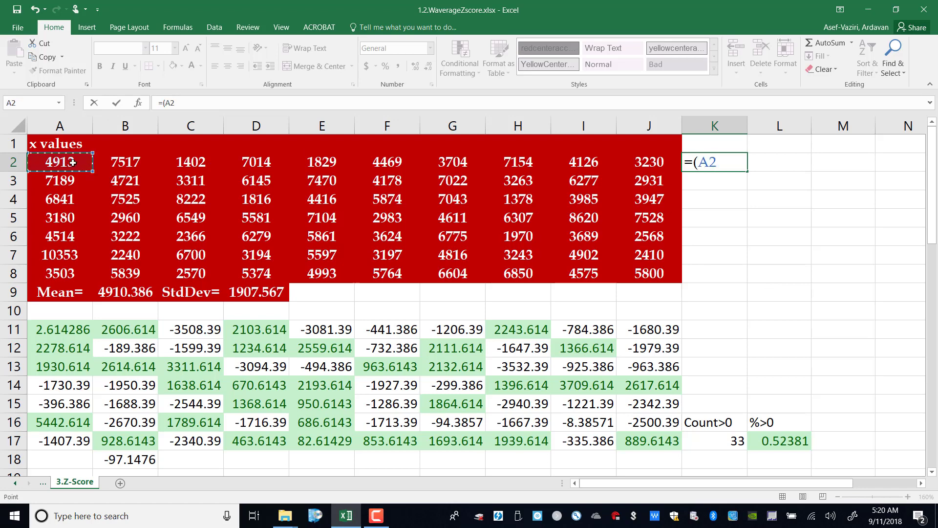
text(-)
click(127, 294)
text())
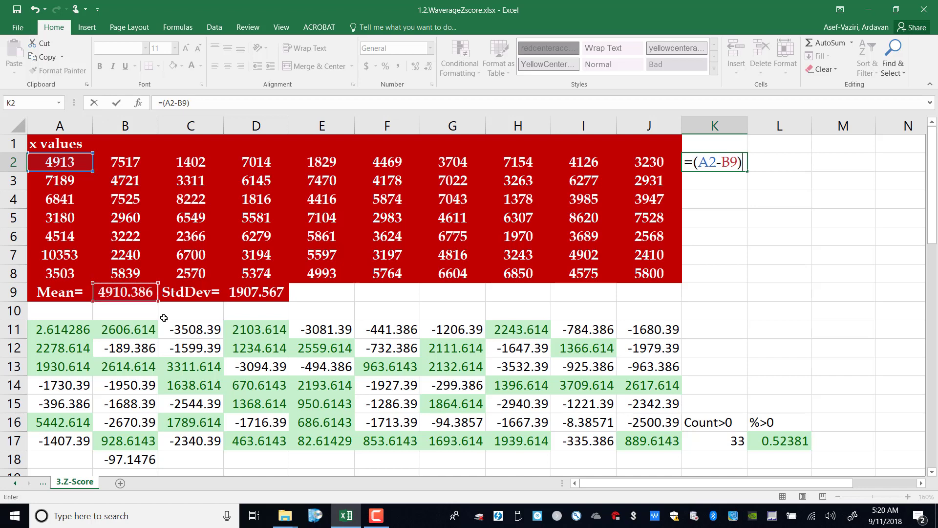
text(/)
click(253, 294)
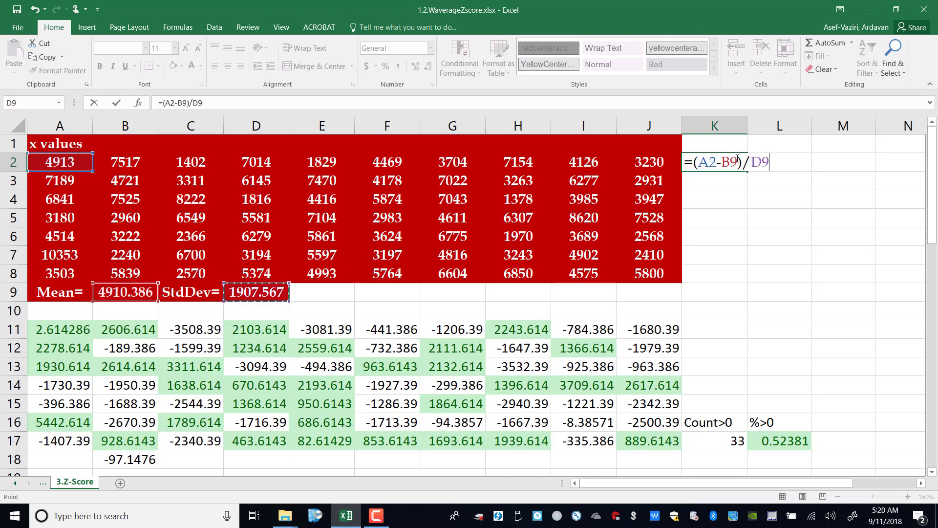
Make the mean and standard deviation references absolute so K2 holds =(A2-$B$9)/$D$9, and check the entered formula
click(725, 157)
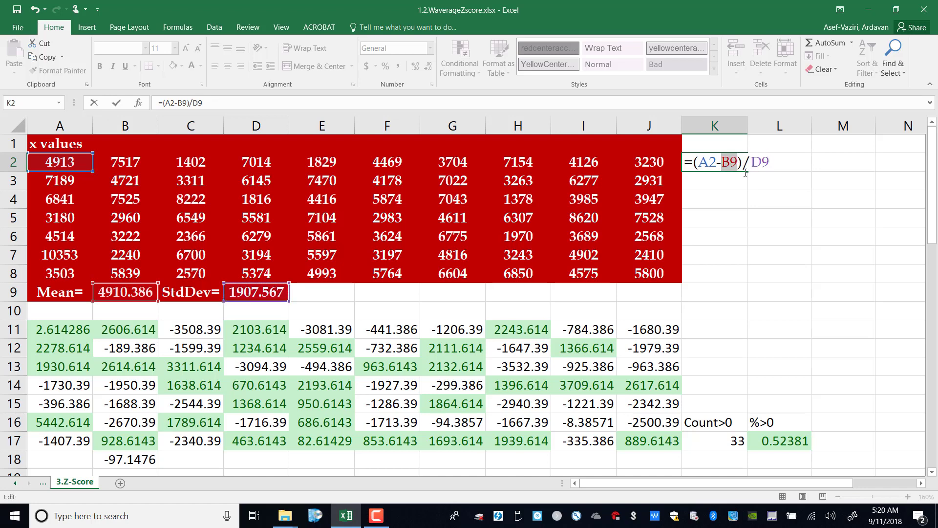
key(F4)
drag(795, 163, 766, 162)
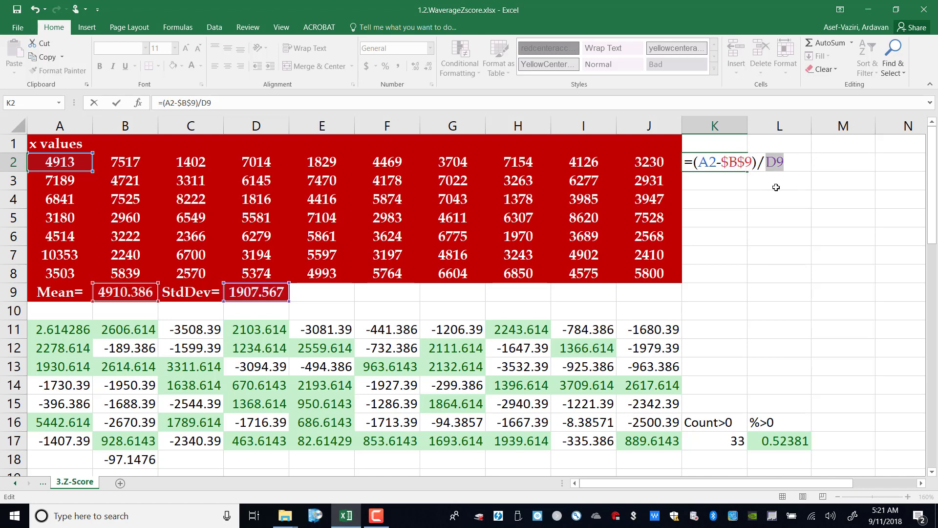
key(F4)
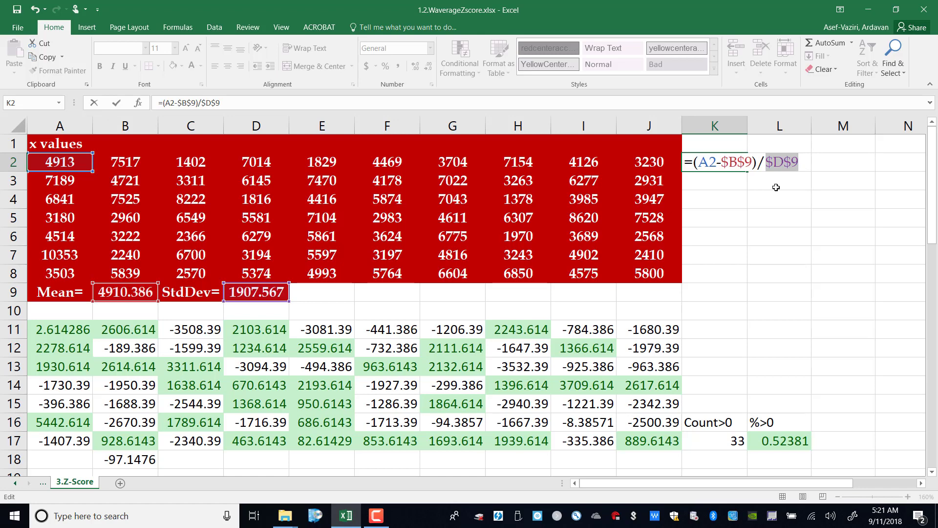
key(Return)
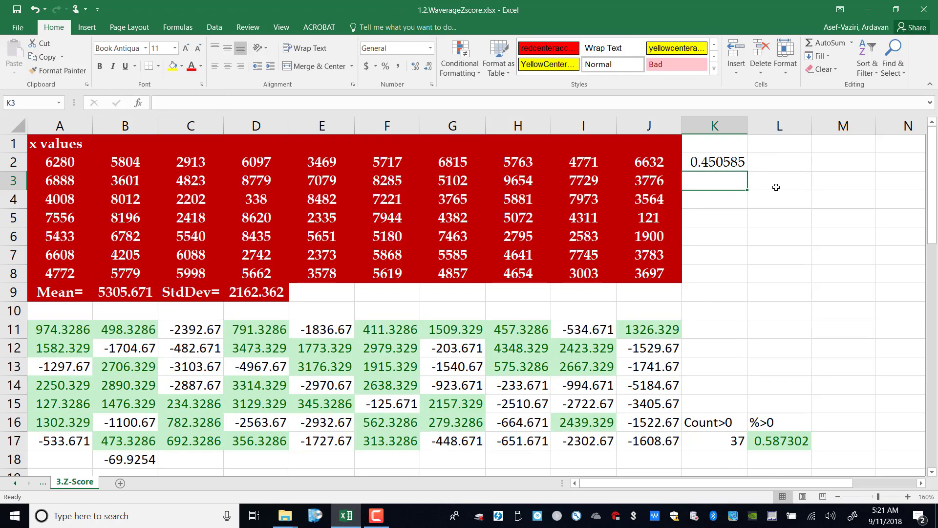
click(725, 164)
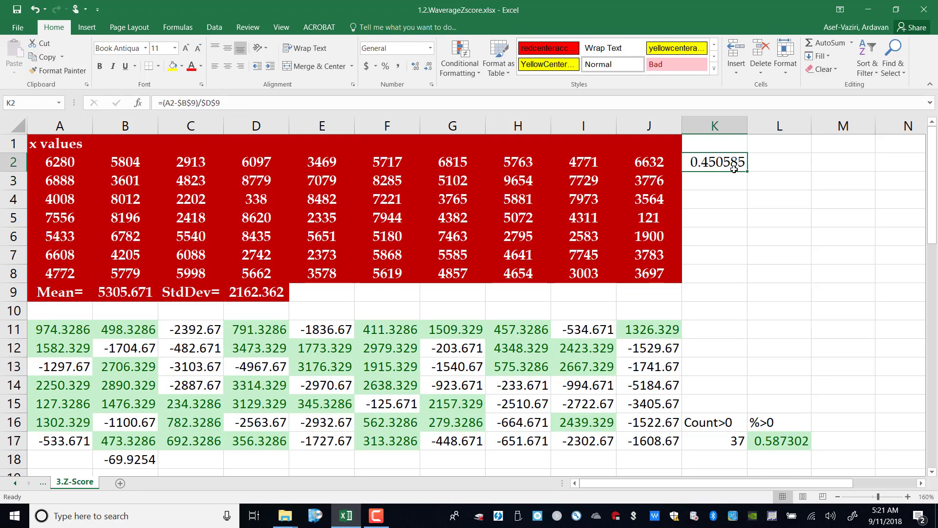
Review the z-score formula across A21:J27 and select the k value in K30
scroll(67, 311, down, 5)
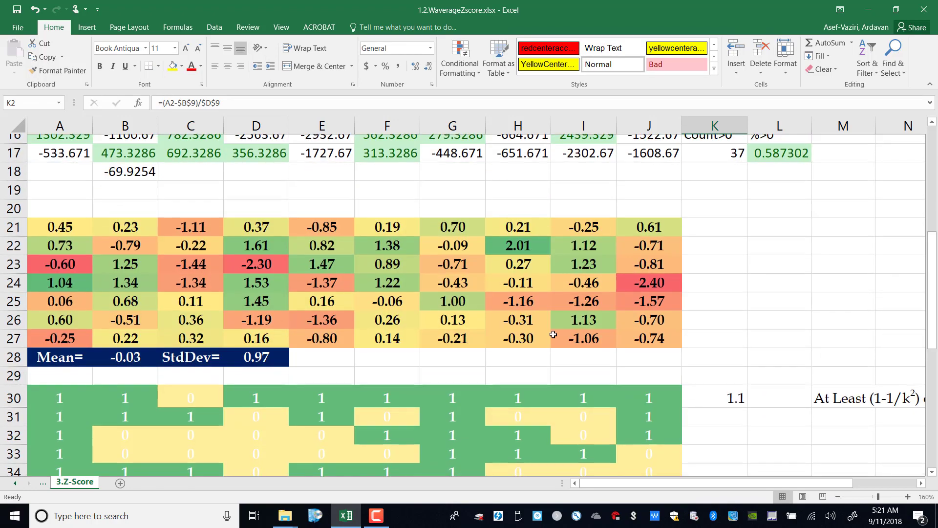
drag(59, 217, 648, 321)
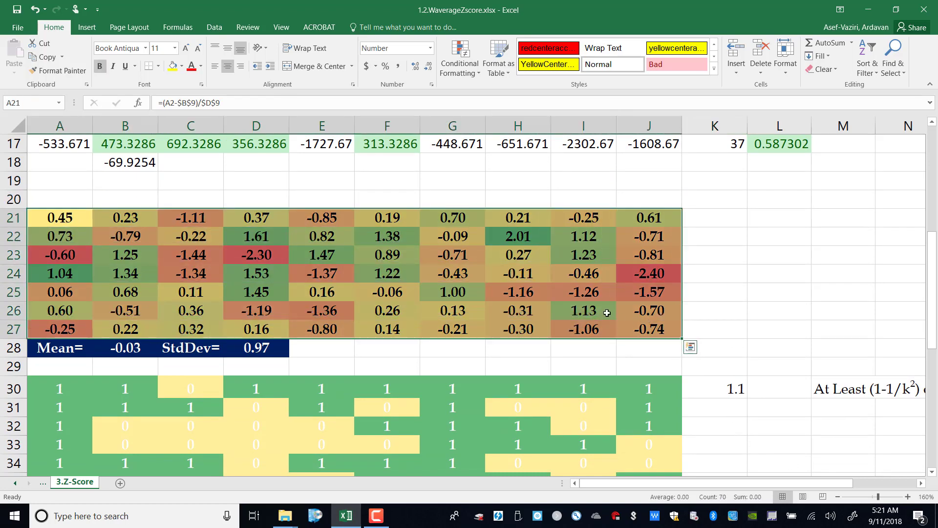
drag(65, 216, 670, 336)
click(729, 387)
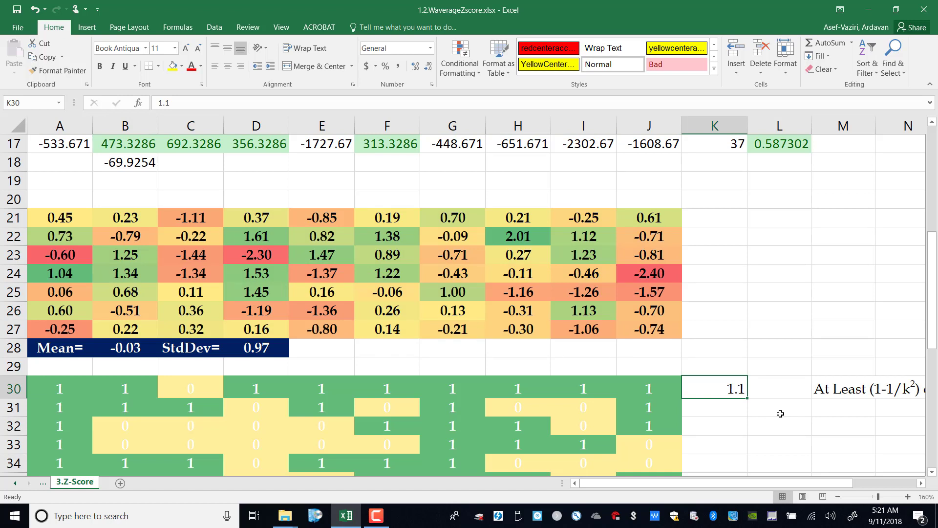
Strip the IF wrapper and its 1,0 results from A30, leaving the formula =AND(A21<=$K$30,A21>=-$K$30)
click(57, 386)
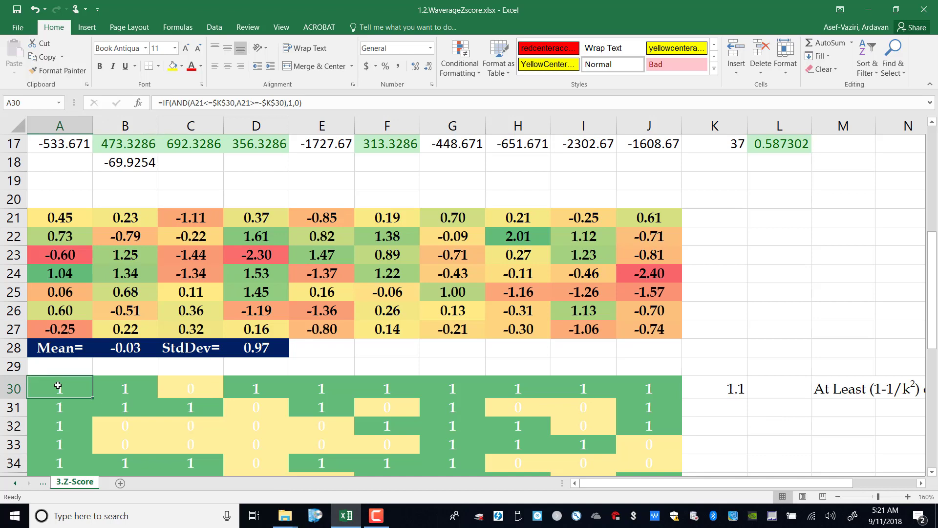
click(177, 104)
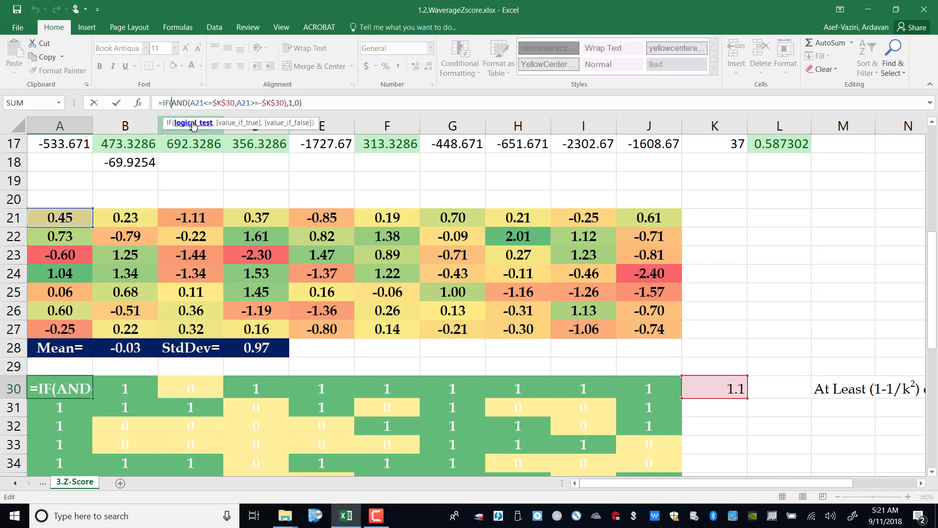
key(BackSpace)
key(BackSpace)
key(BackSpace)
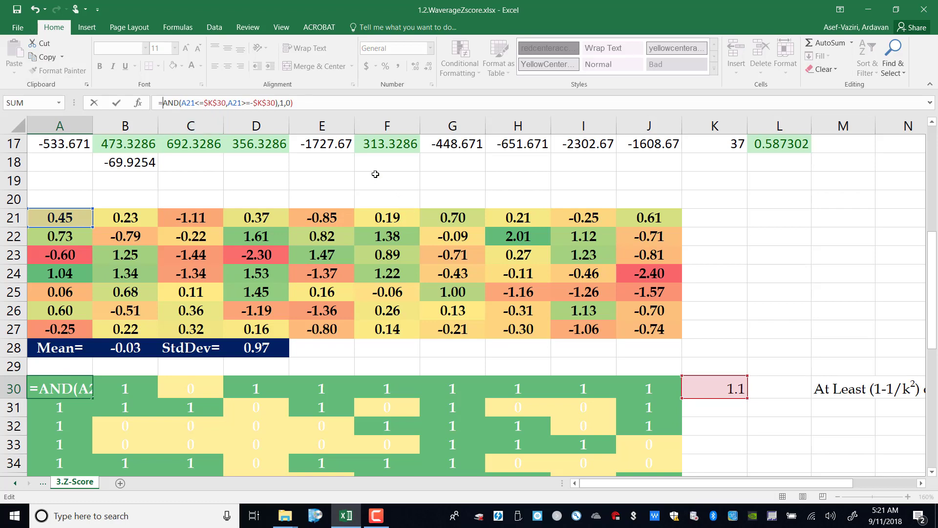
click(311, 103)
key(BackSpace)
key(BackSpace)
key(BackSpace)
key(BackSpace)
key(BackSpace)
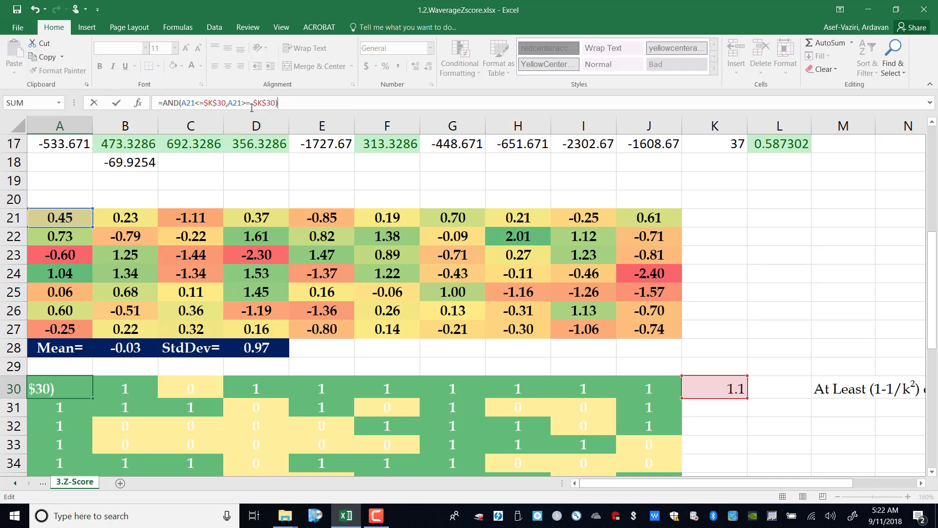
key(Return)
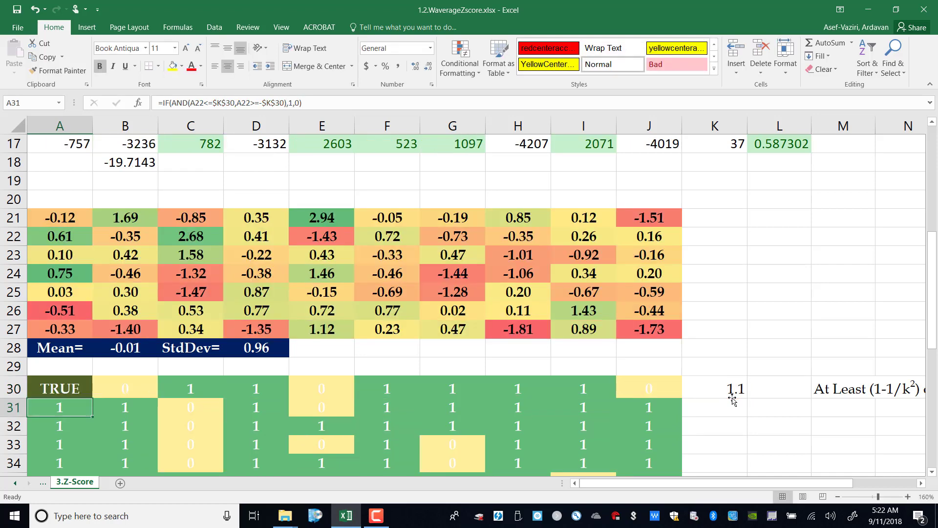
Check the z-score formula in A21, and fill the AND test from A30 across and down through J36
click(78, 213)
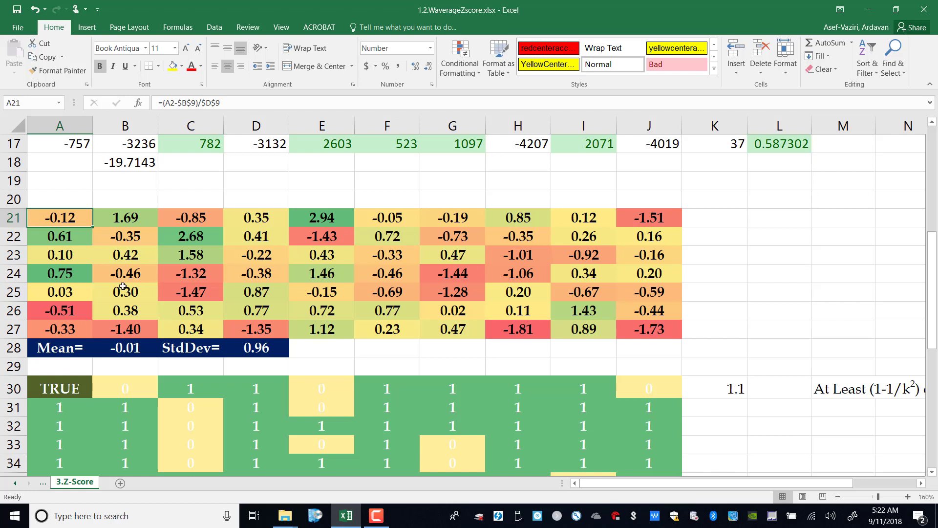
click(82, 396)
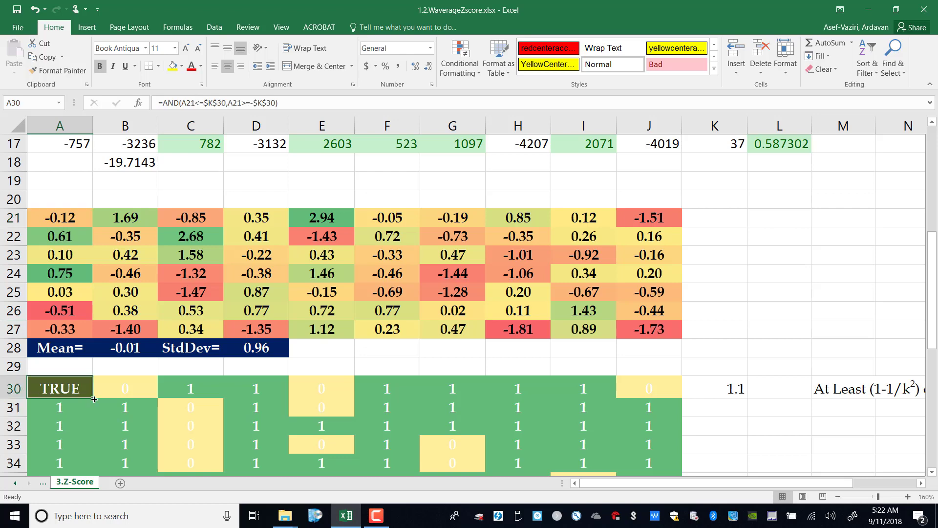
drag(92, 398, 675, 447)
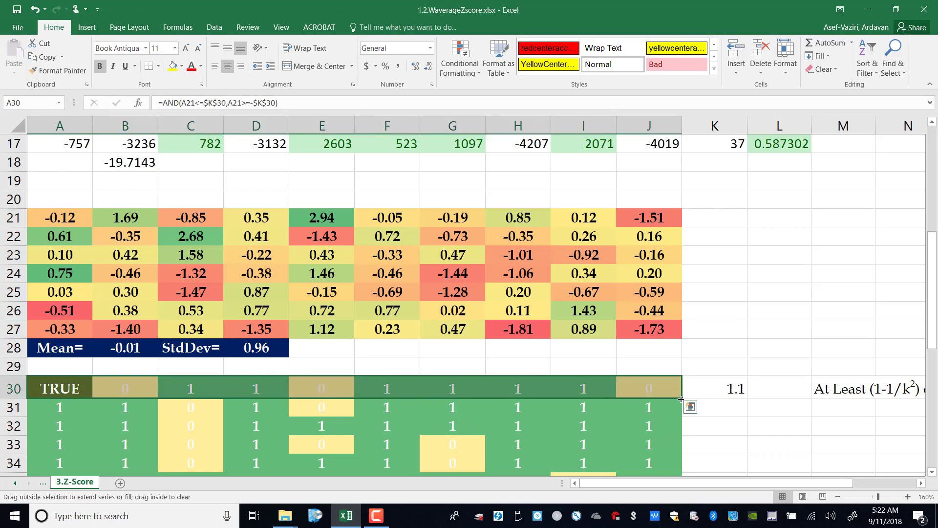
drag(682, 396, 680, 452)
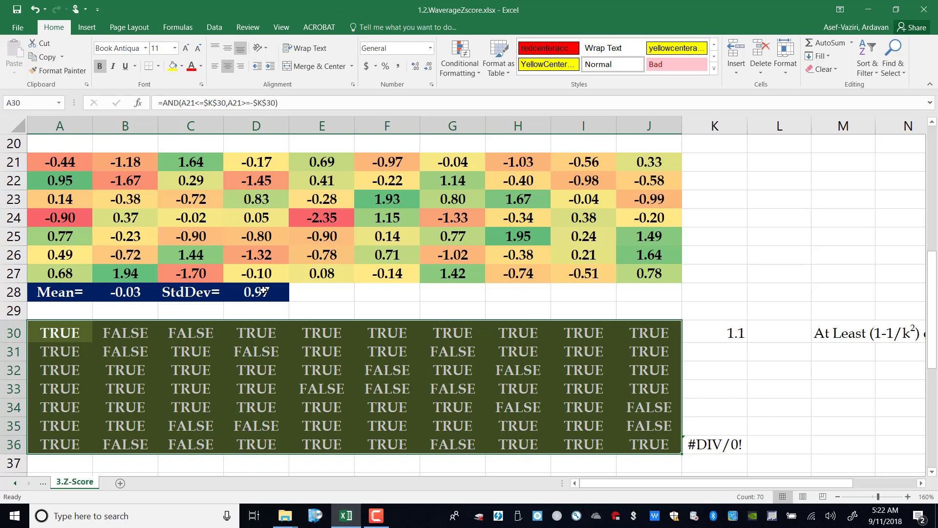
Wrap A30's test as =IF(AND(A21<=$K$30,A21>=-$K$30),1,0) and fill it across A30:J36
click(61, 340)
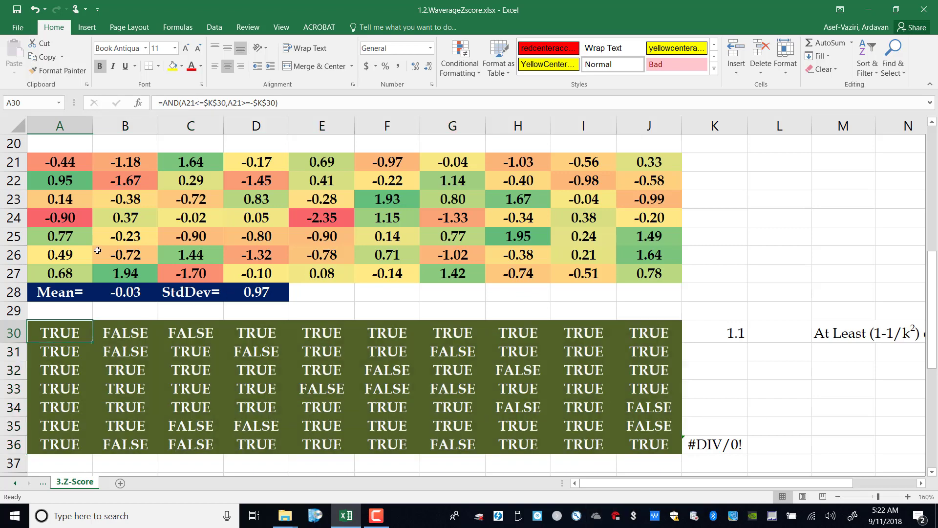
click(164, 101)
text(if()
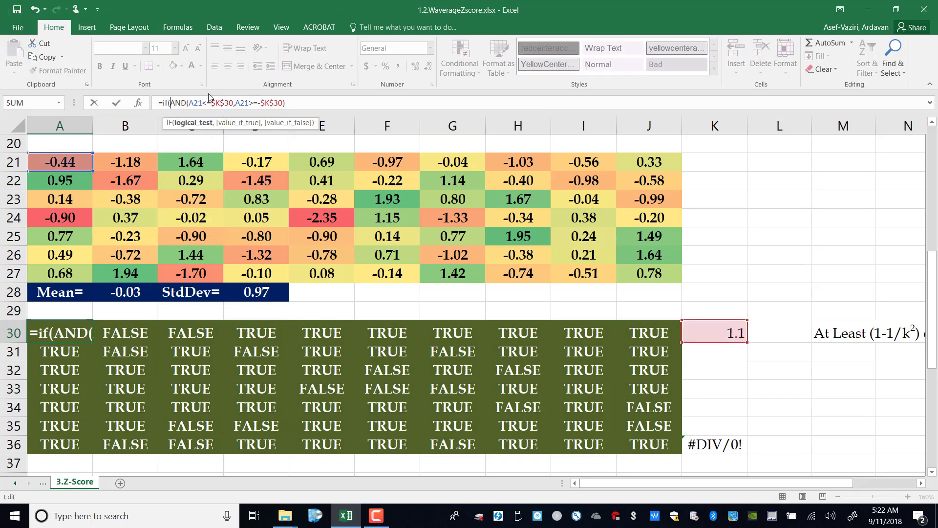
click(284, 102)
text(,1,)
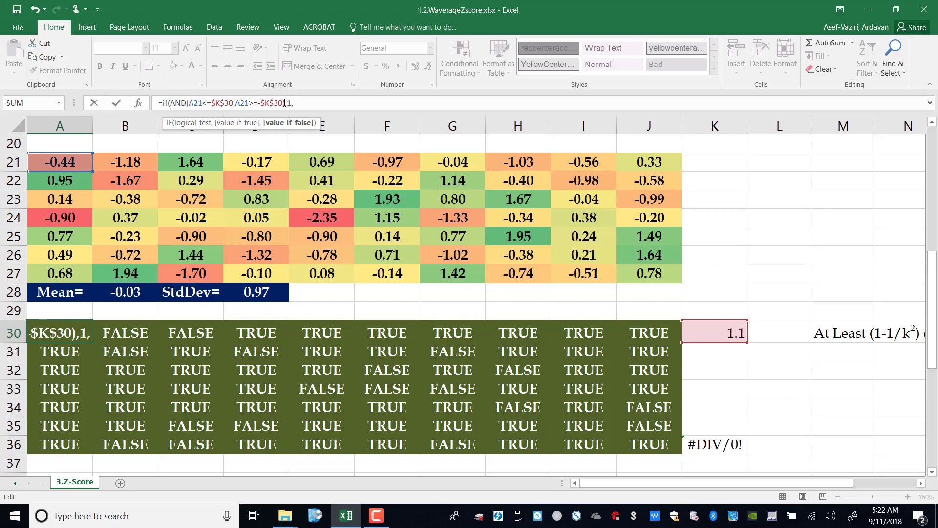
text(0)
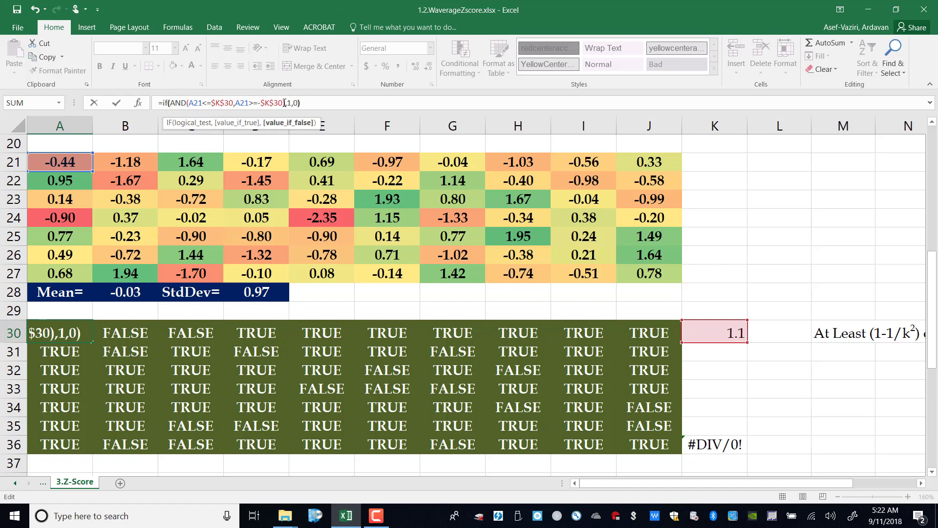
key(Return)
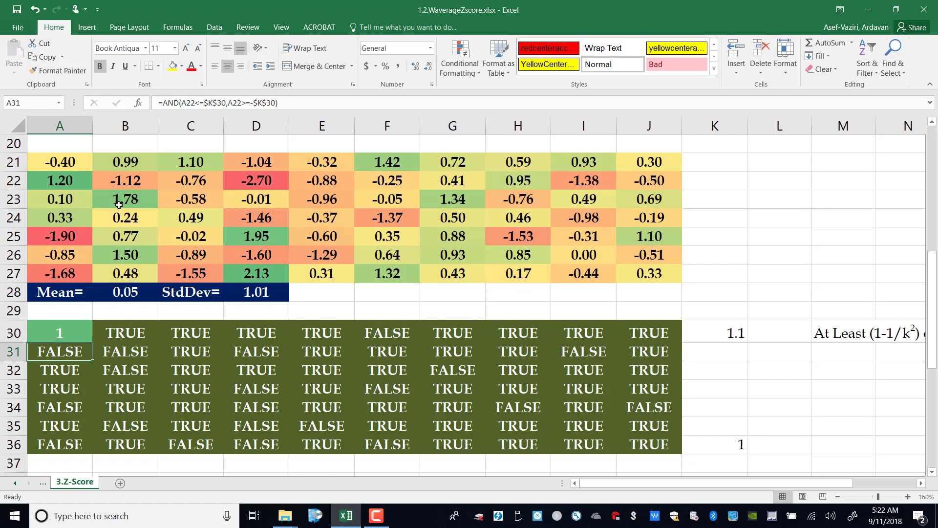
click(78, 336)
drag(94, 345, 682, 453)
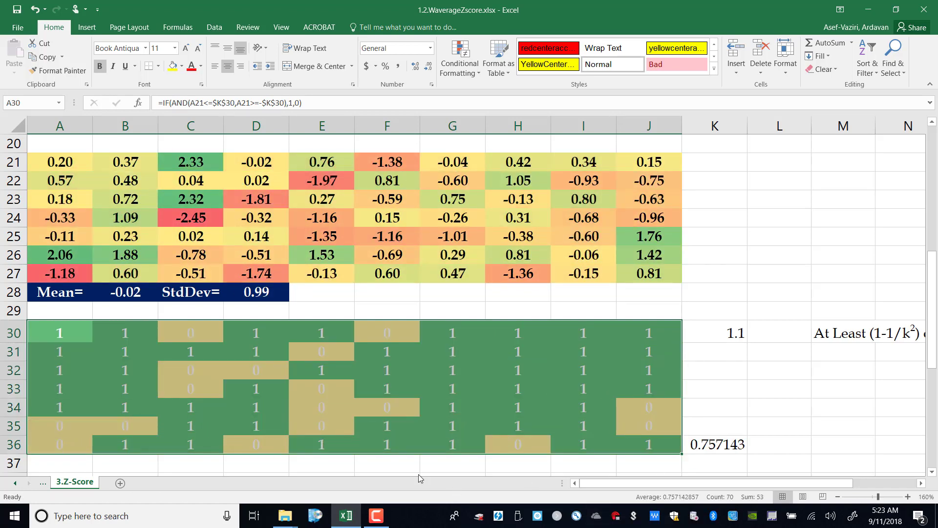
Replace the share formula in K36 with =COUNTIF(A30:J36,1)/COUNT(A30:J36)
click(714, 445)
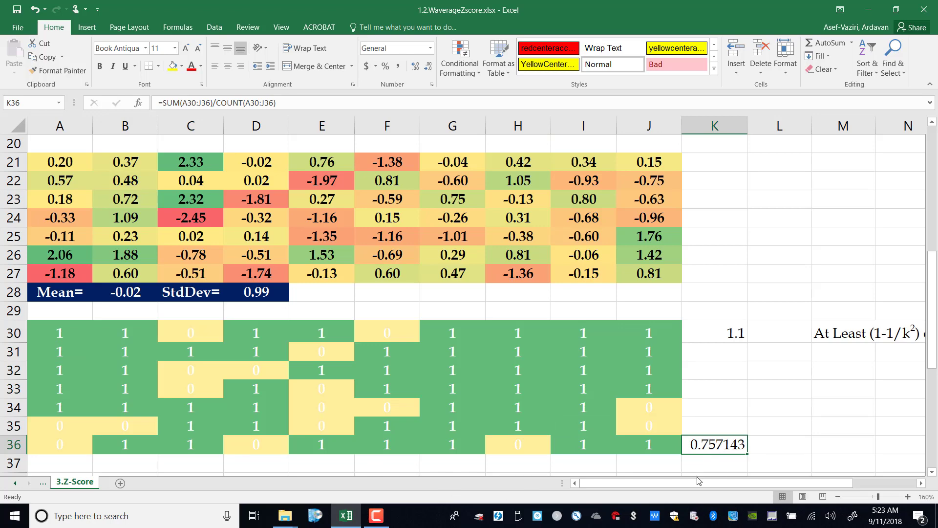
text(=c)
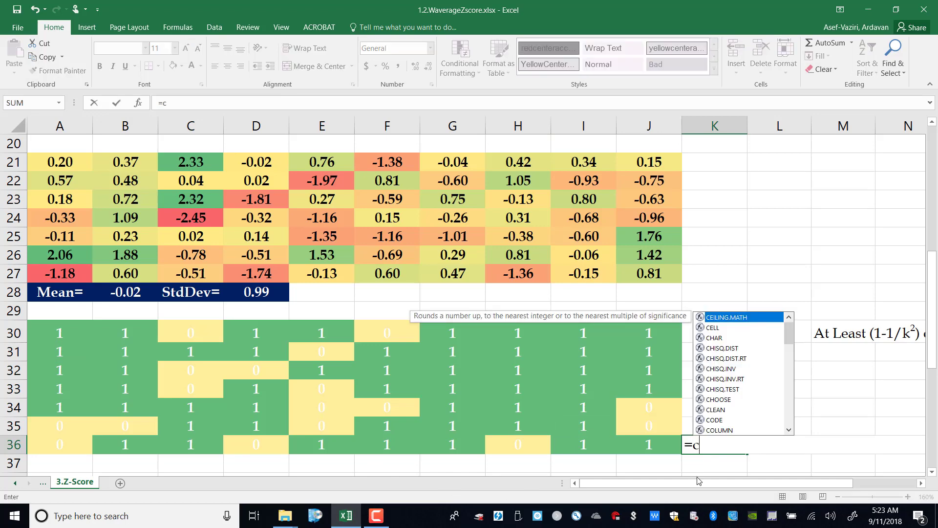
text(ountif()
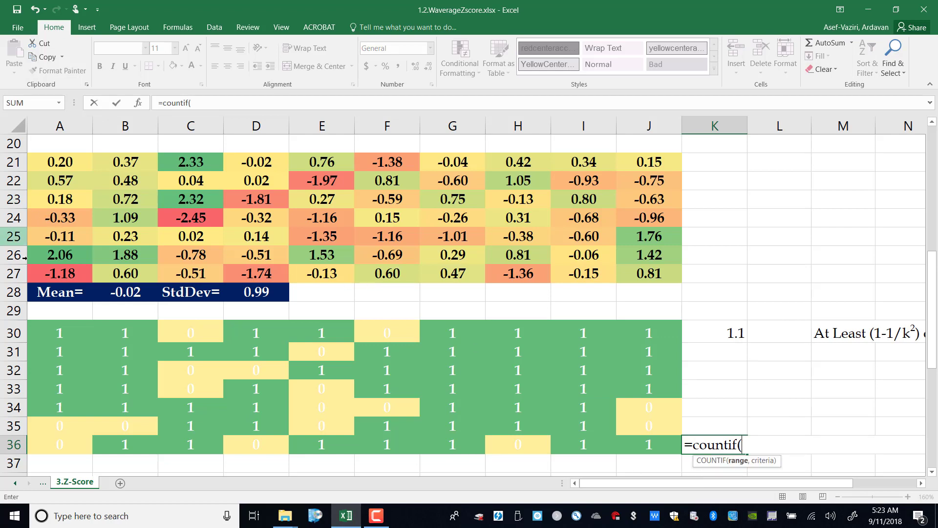
drag(41, 338, 657, 459)
text(,)
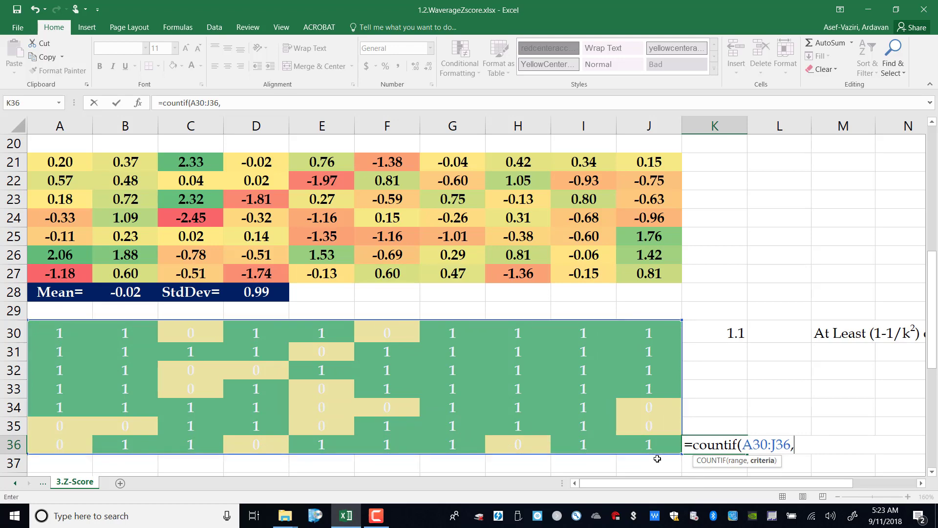
text(1)/co)
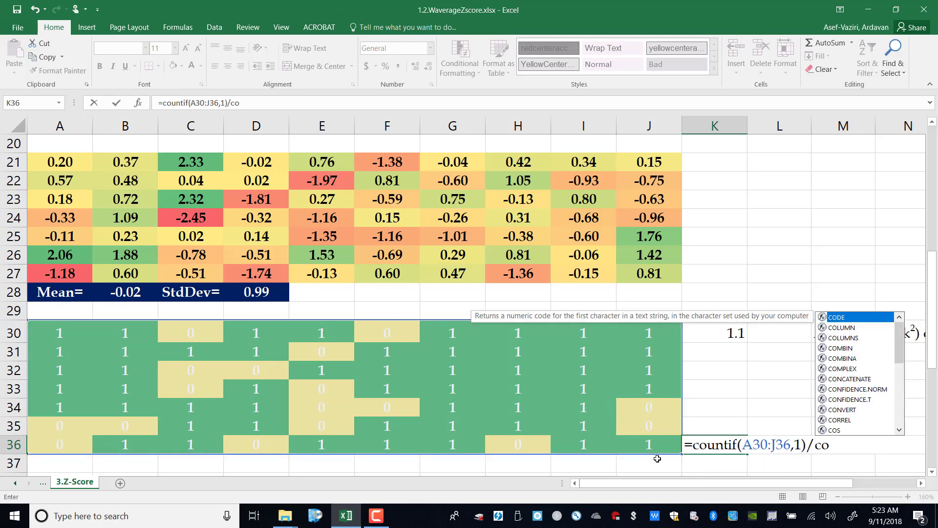
text(unt(A30:J36))
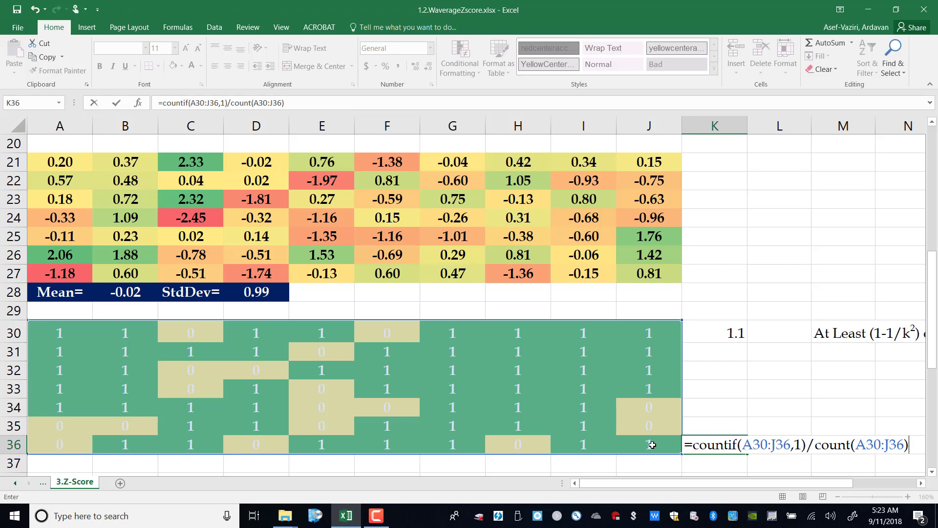
key(Return)
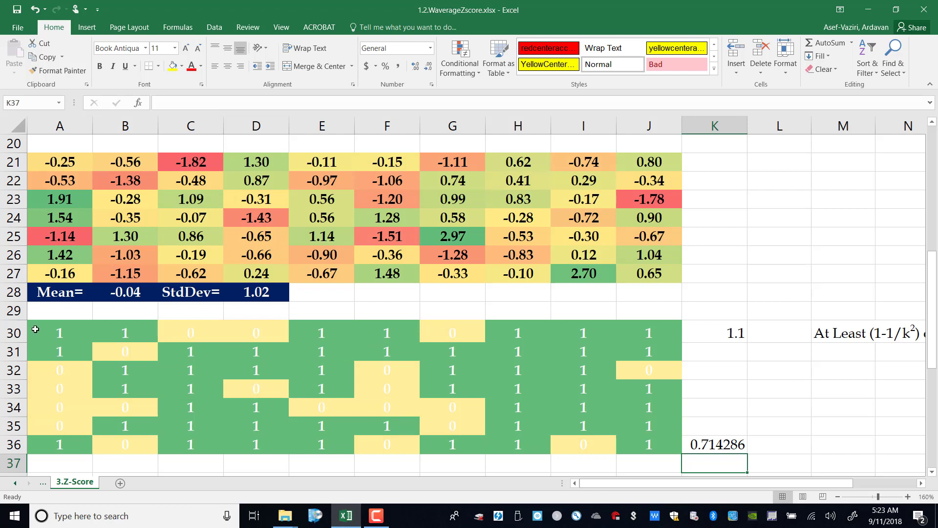
Clear the conditional formatting rules from the 1/0 block A30:J36
drag(34, 328, 641, 446)
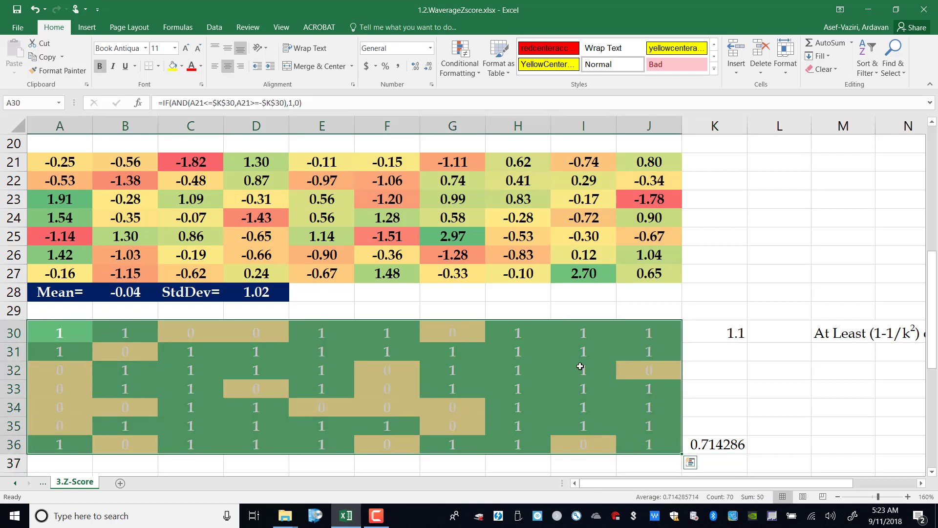
click(484, 74)
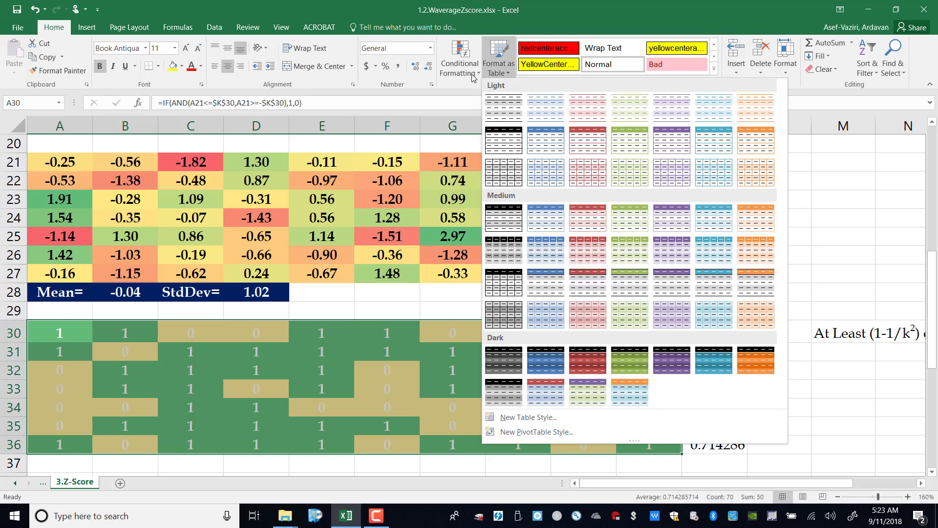
click(475, 74)
click(596, 236)
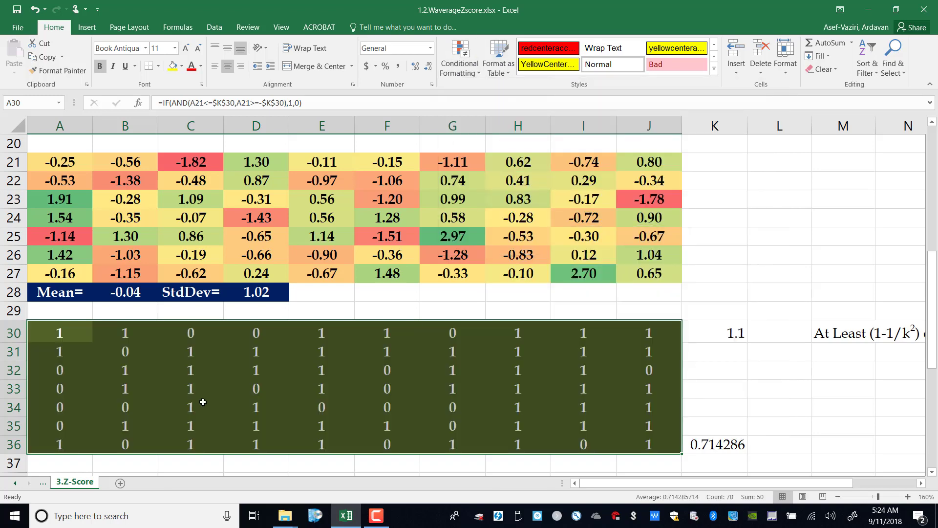
Start a formula-based conditional formatting rule for A30 with the relative-reference condition =A30=1
click(75, 330)
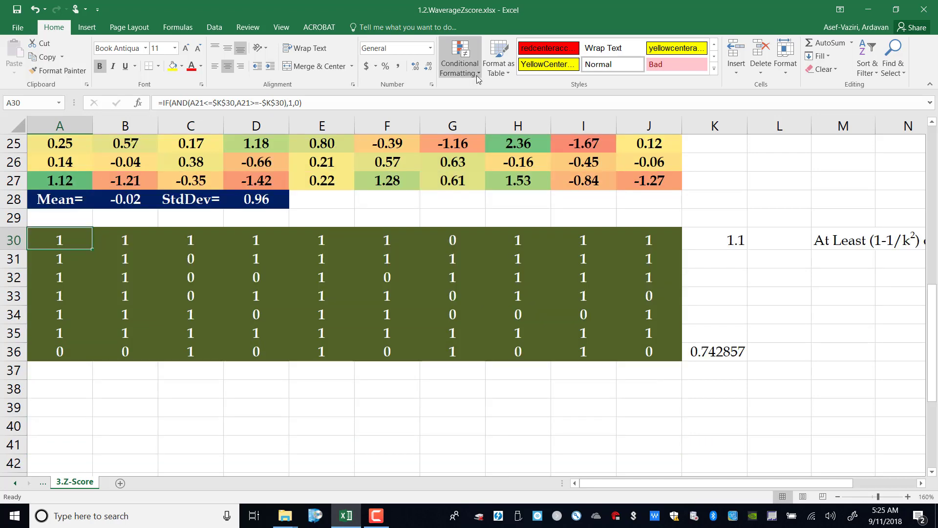
click(476, 75)
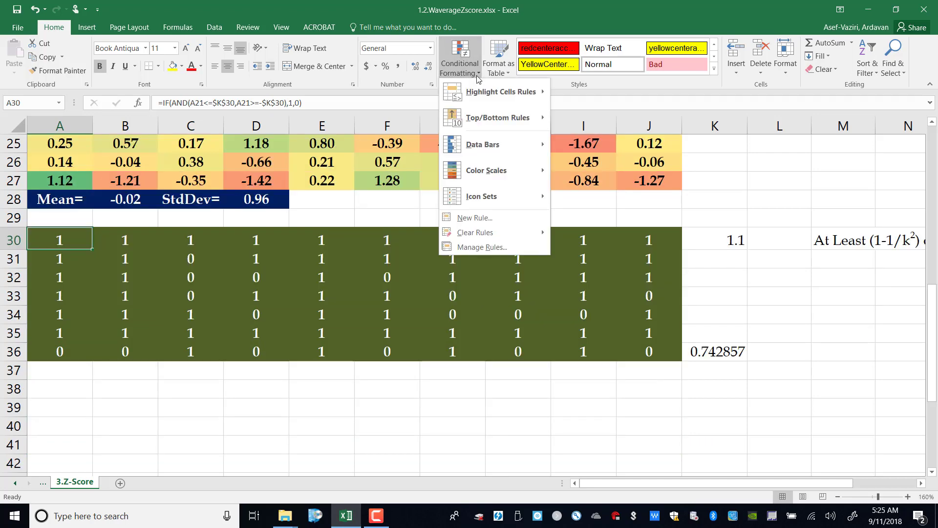
click(503, 218)
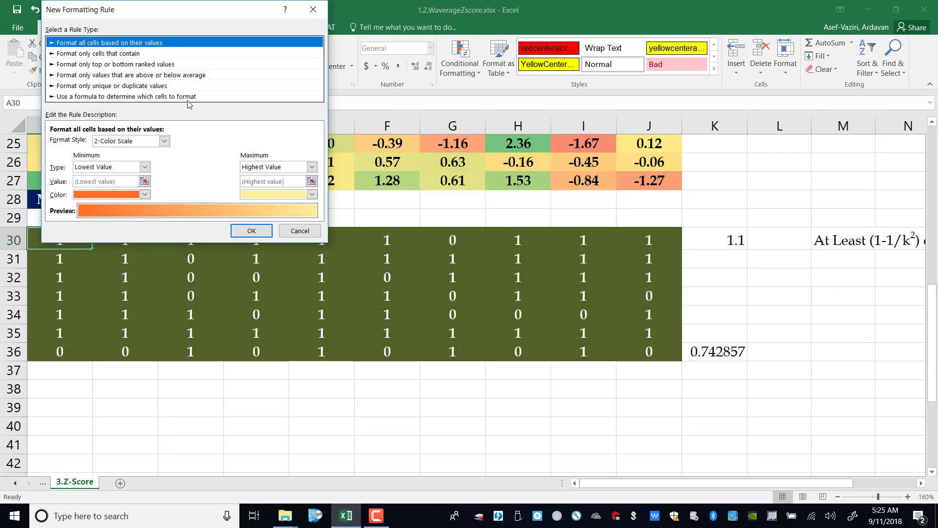
click(188, 96)
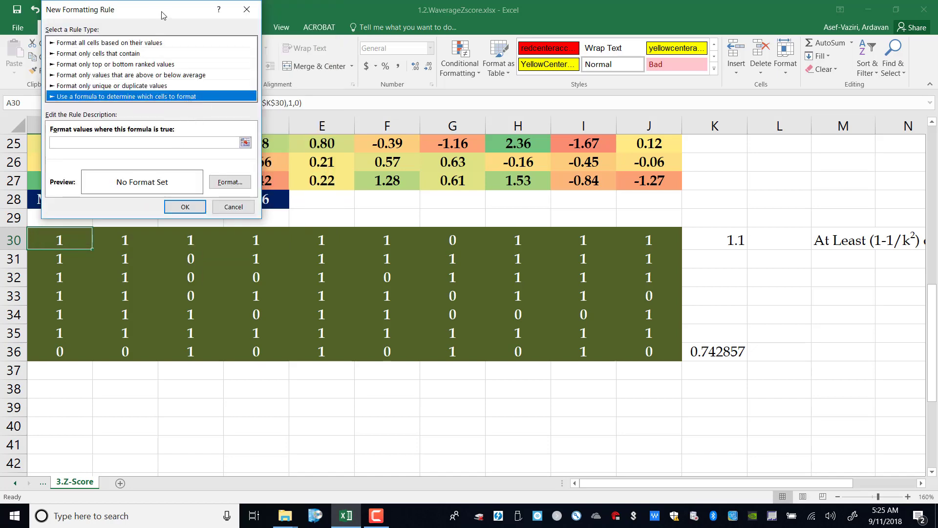
drag(153, 18, 513, 17)
click(429, 143)
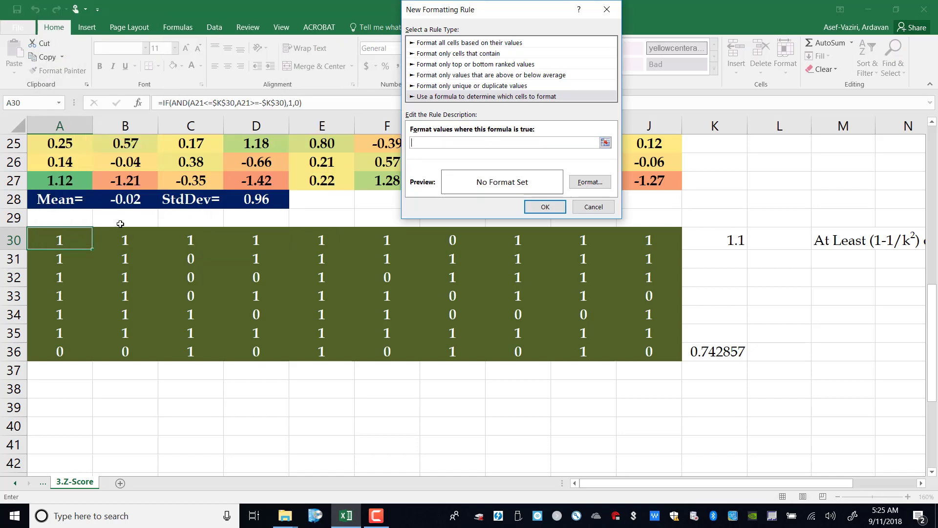
click(72, 238)
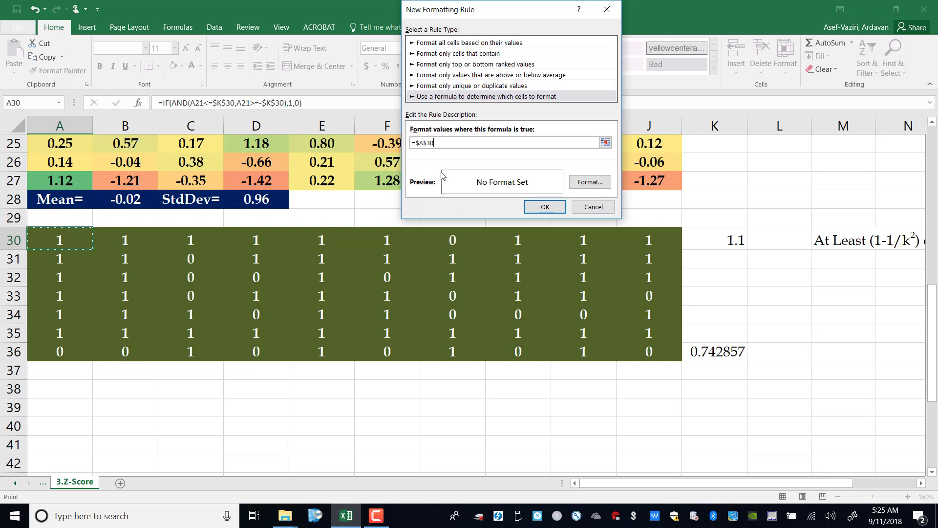
click(428, 143)
key(BackSpace)
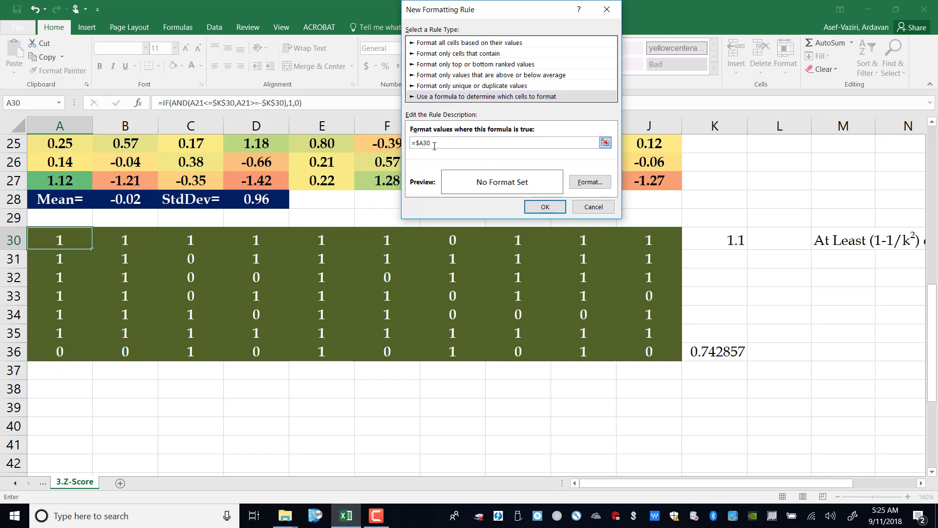
key(Left)
key(BackSpace)
Give A30's =A30=1 conditional formatting rule a green fill and apply the rule
click(590, 182)
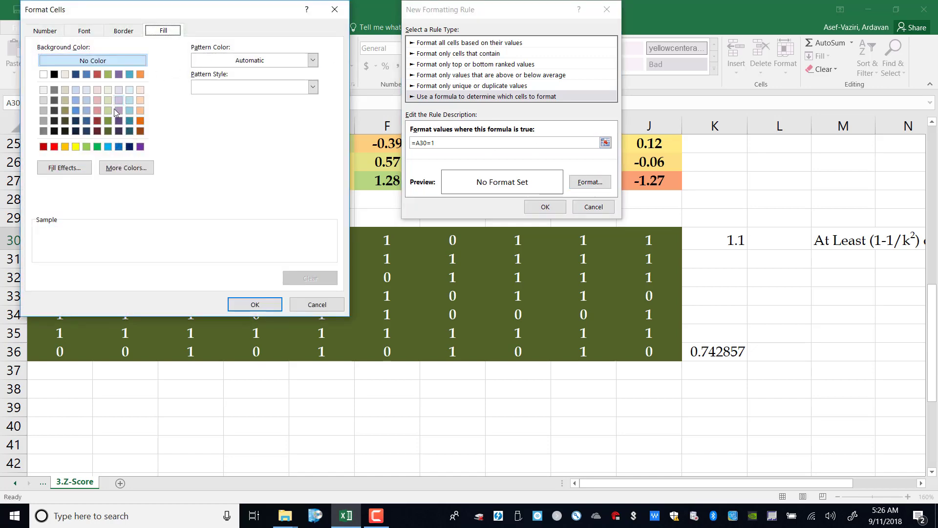
click(97, 146)
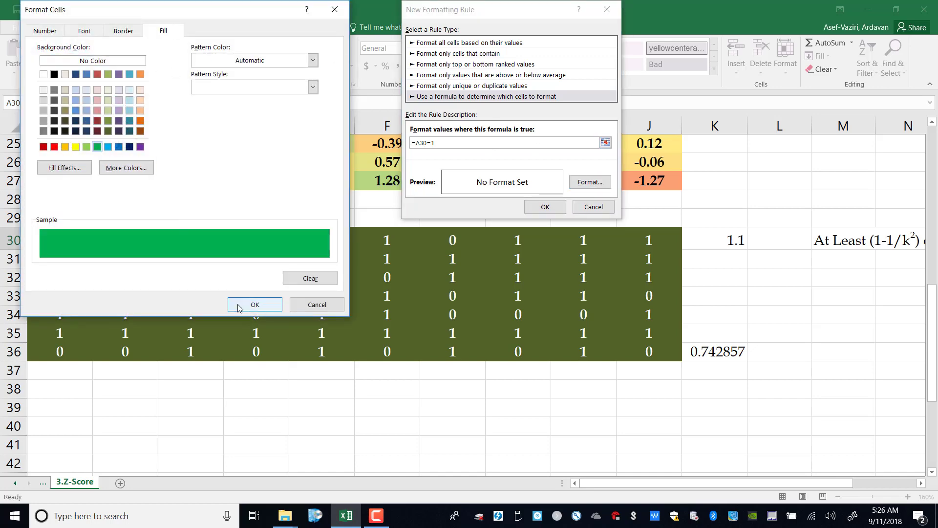
click(275, 306)
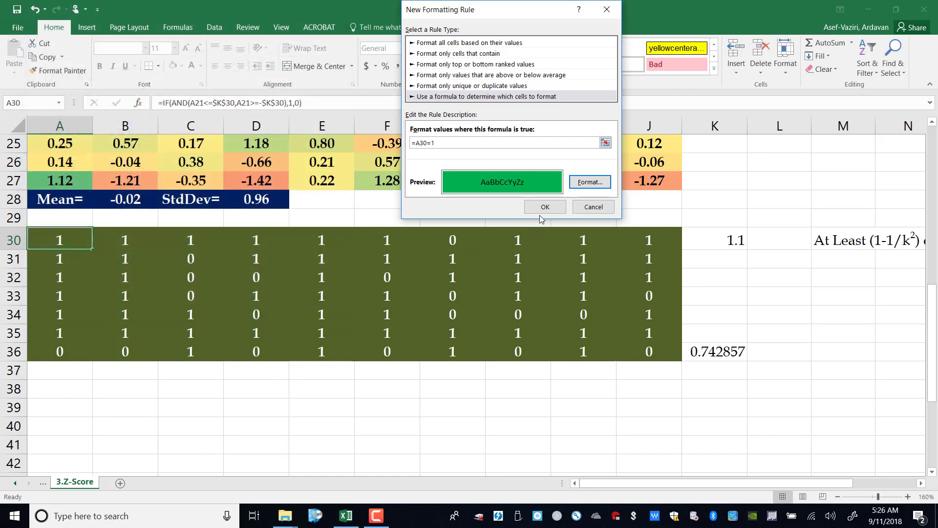
click(545, 208)
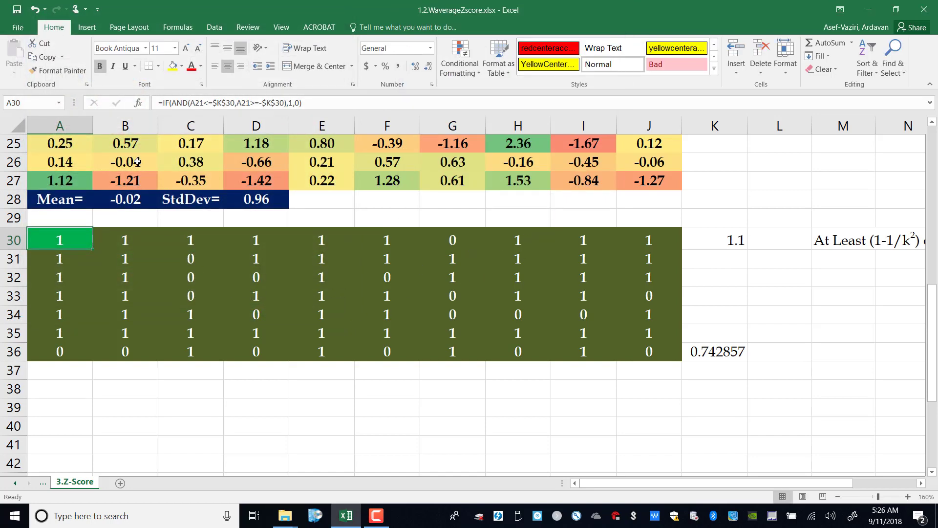
Copy A30's formatting with Format Painter onto B30:J36 and A31:A36
click(30, 72)
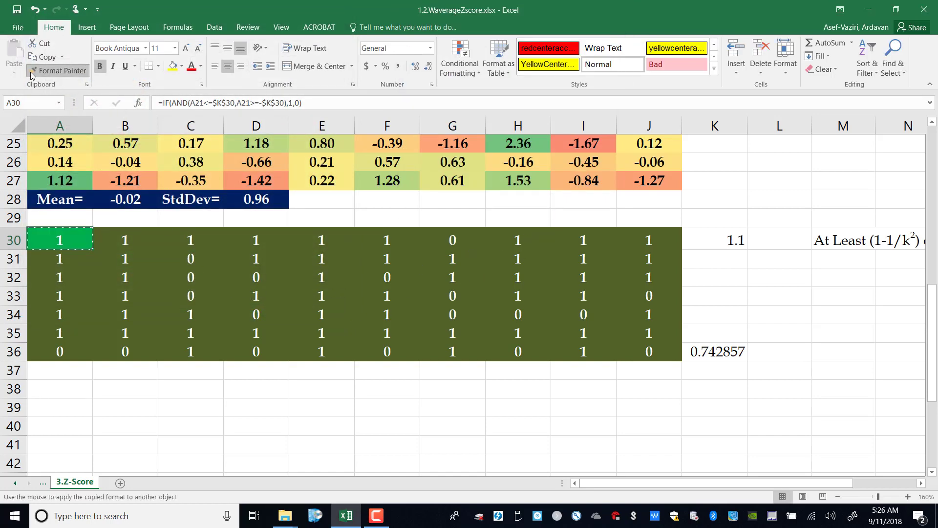
mouse_move(100, 236)
mouse_down()
mouse_move(540, 293)
mouse_move(622, 356)
mouse_move(645, 352)
mouse_up()
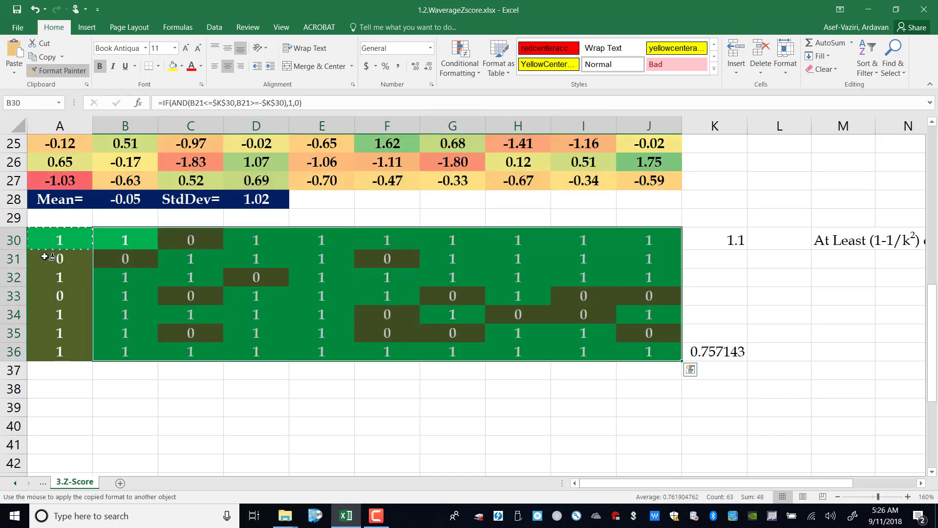
mouse_move(49, 257)
mouse_down()
mouse_move(80, 275)
mouse_move(92, 357)
mouse_up()
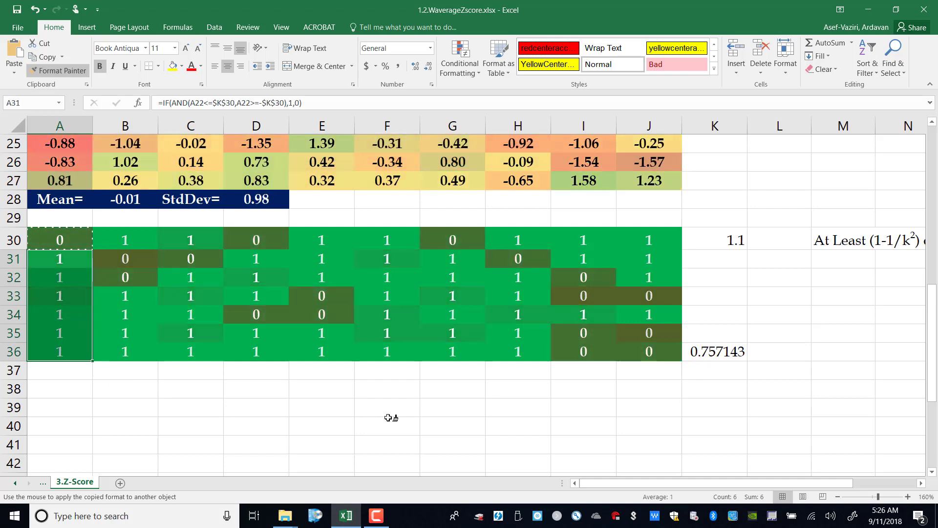
key(Escape)
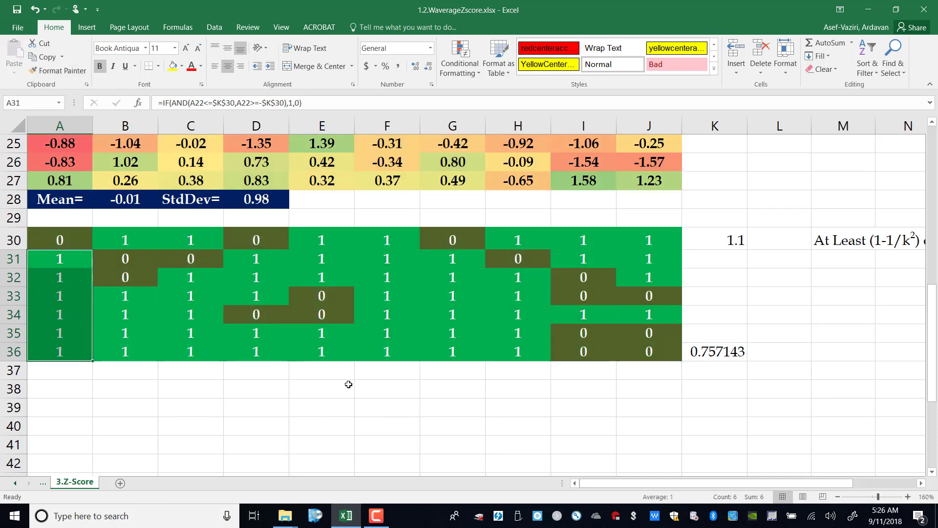
Add a formula-based conditional formatting rule to A30 with the condition =A30=0 and a red fill
click(73, 240)
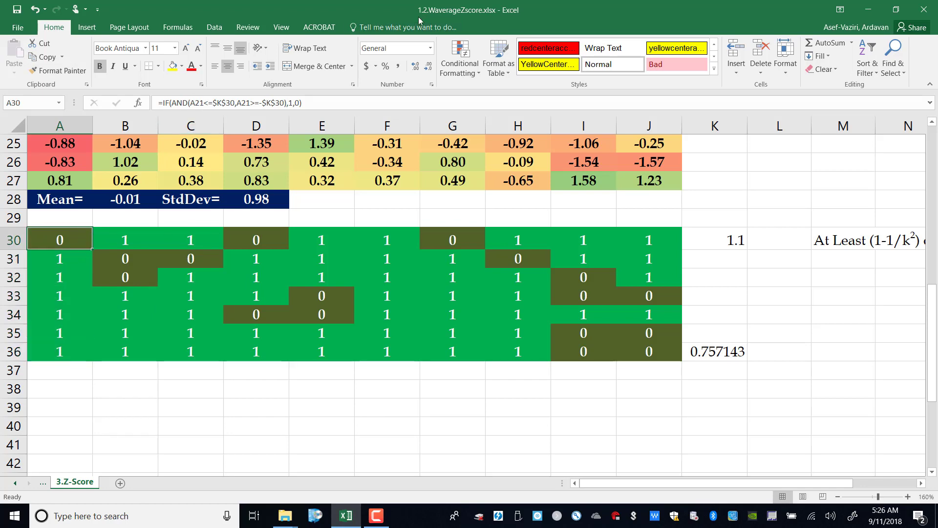
click(479, 75)
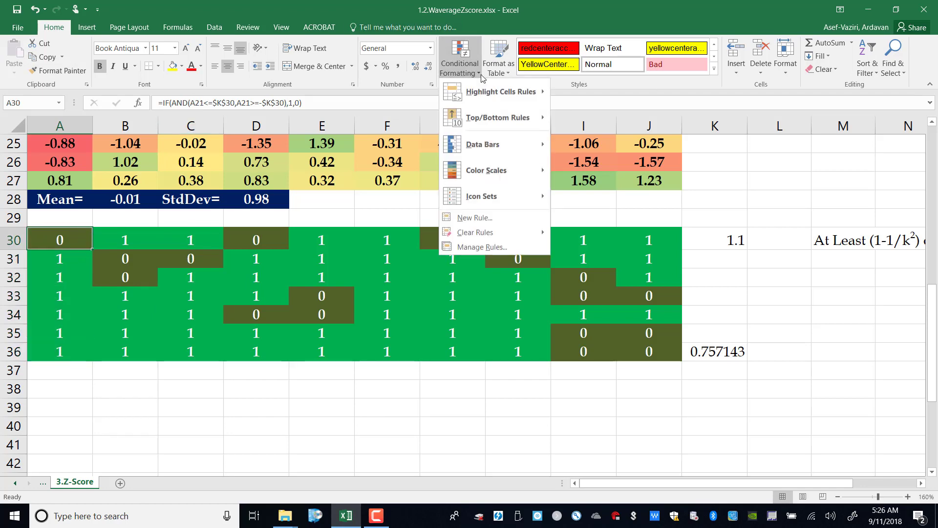
click(502, 218)
click(440, 97)
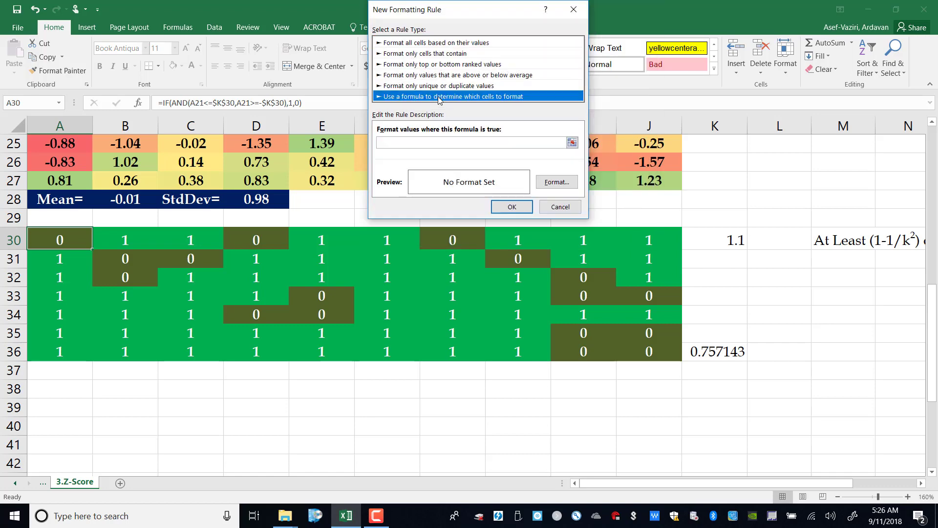
click(411, 143)
click(75, 242)
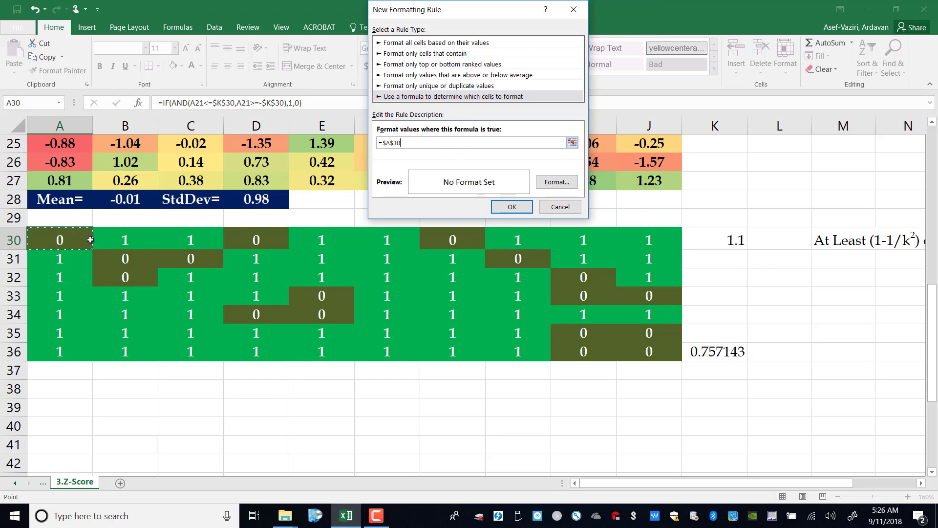
key(F4)
click(556, 182)
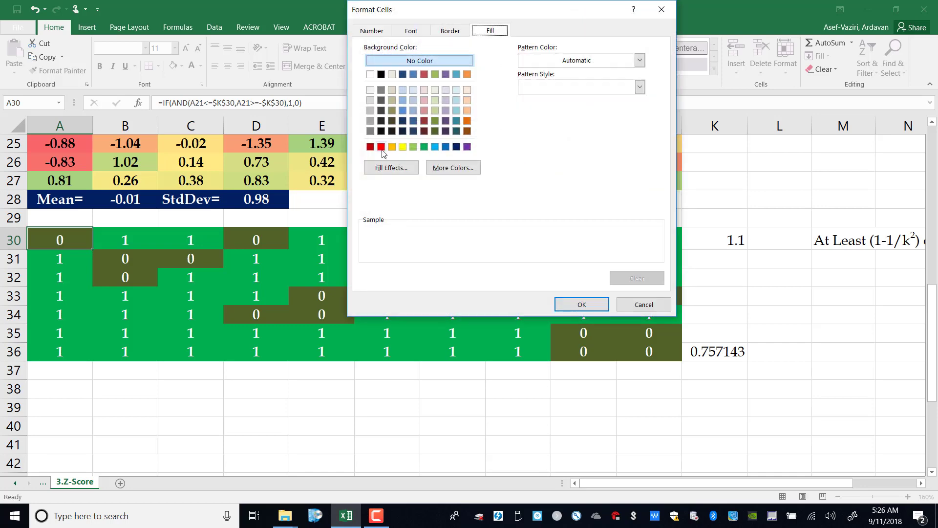
click(381, 147)
click(604, 305)
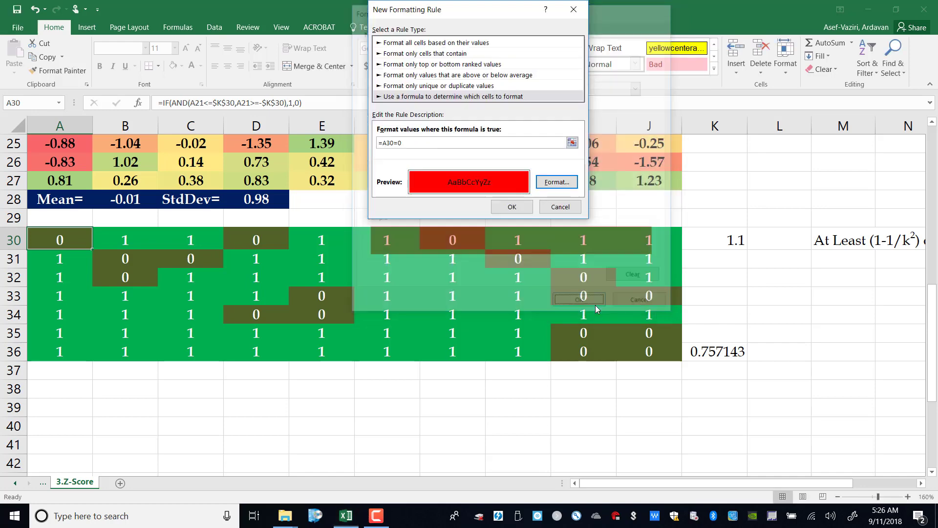
click(512, 207)
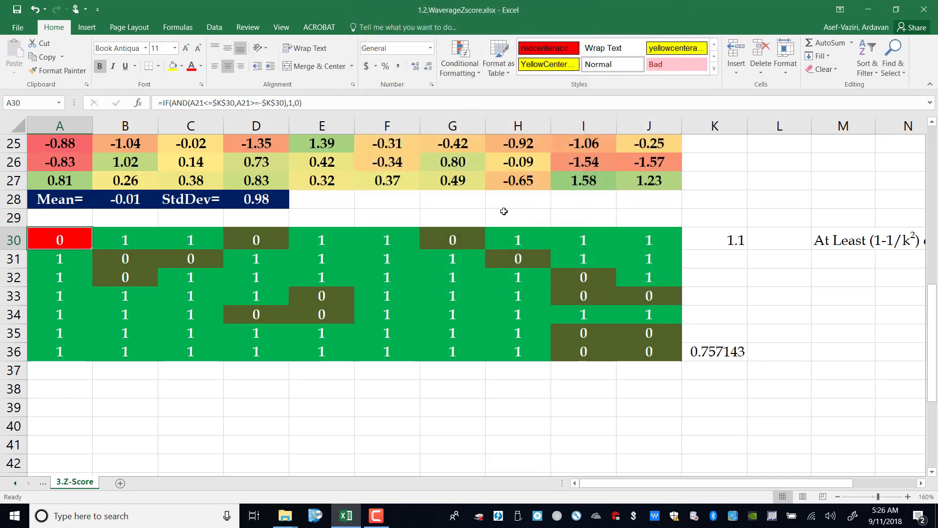
Paint A30's updated green and red conditional formatting across the rest of the 1/0 block, B30:J36 and A31:A36
click(49, 70)
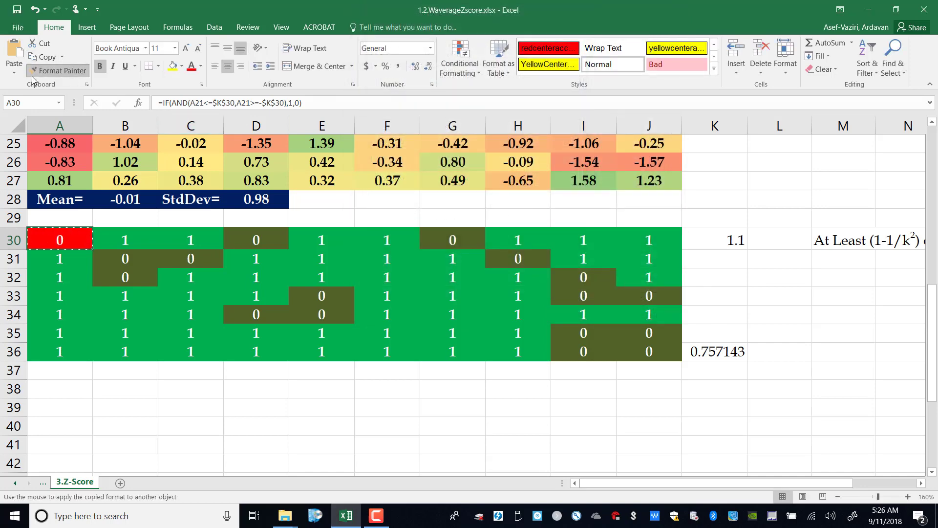
mouse_move(95, 240)
mouse_down()
mouse_move(663, 362)
mouse_move(665, 351)
mouse_up()
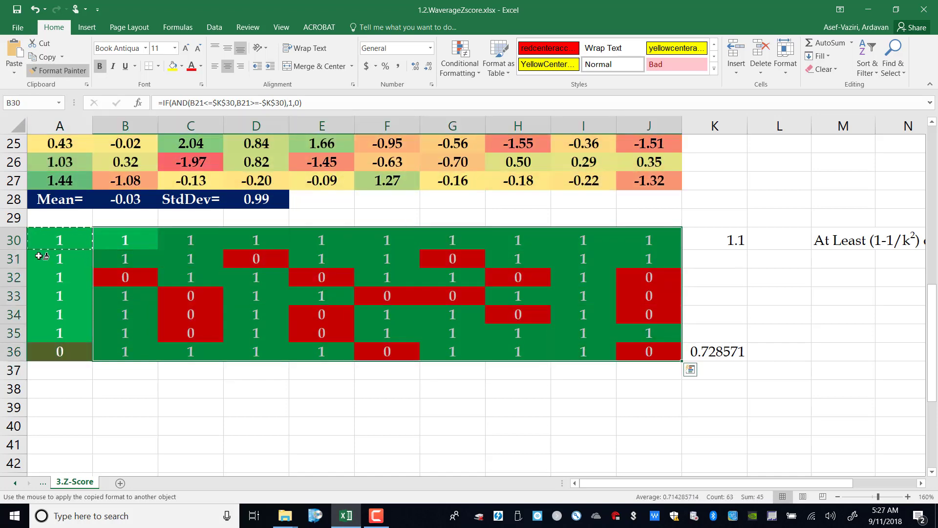
mouse_move(63, 258)
mouse_down()
mouse_move(63, 314)
mouse_move(81, 348)
mouse_up()
click(307, 446)
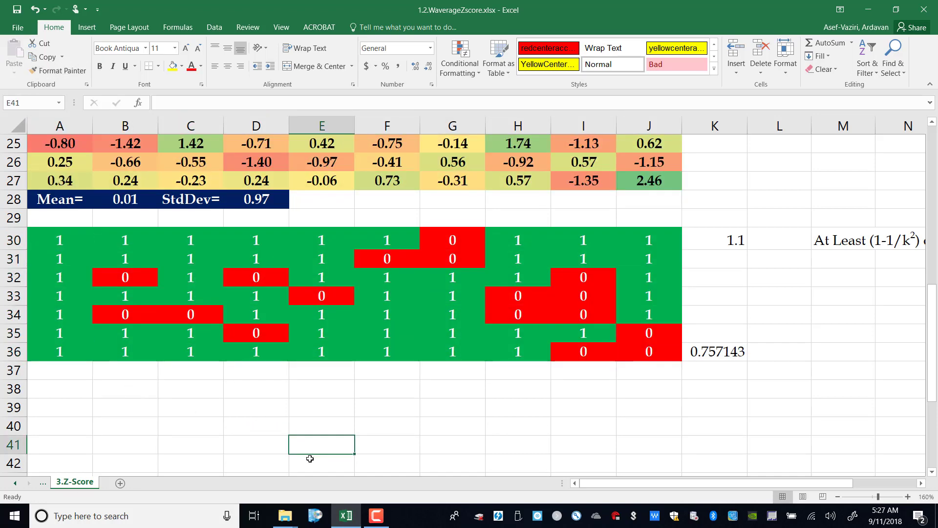